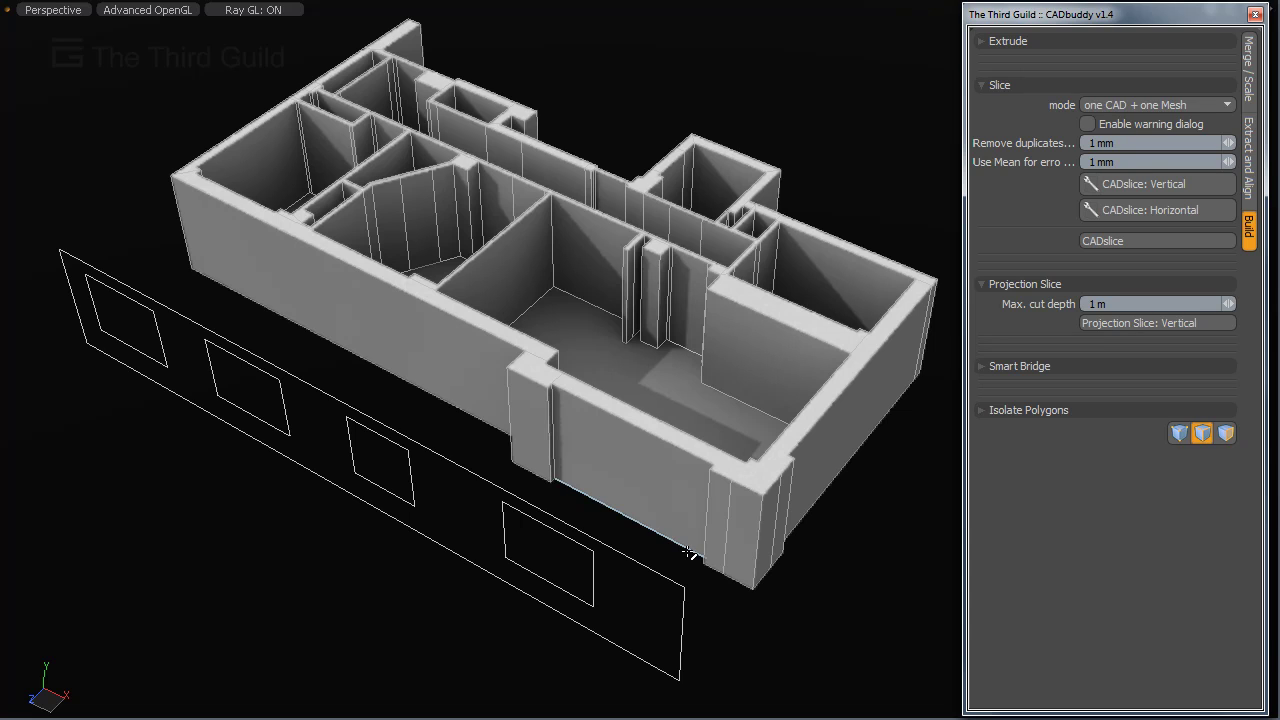
- Turn off Ray GL shading for the perspective view of the building model
left_click(270, 12)
middle_click_drag(486, 457, 526, 496)
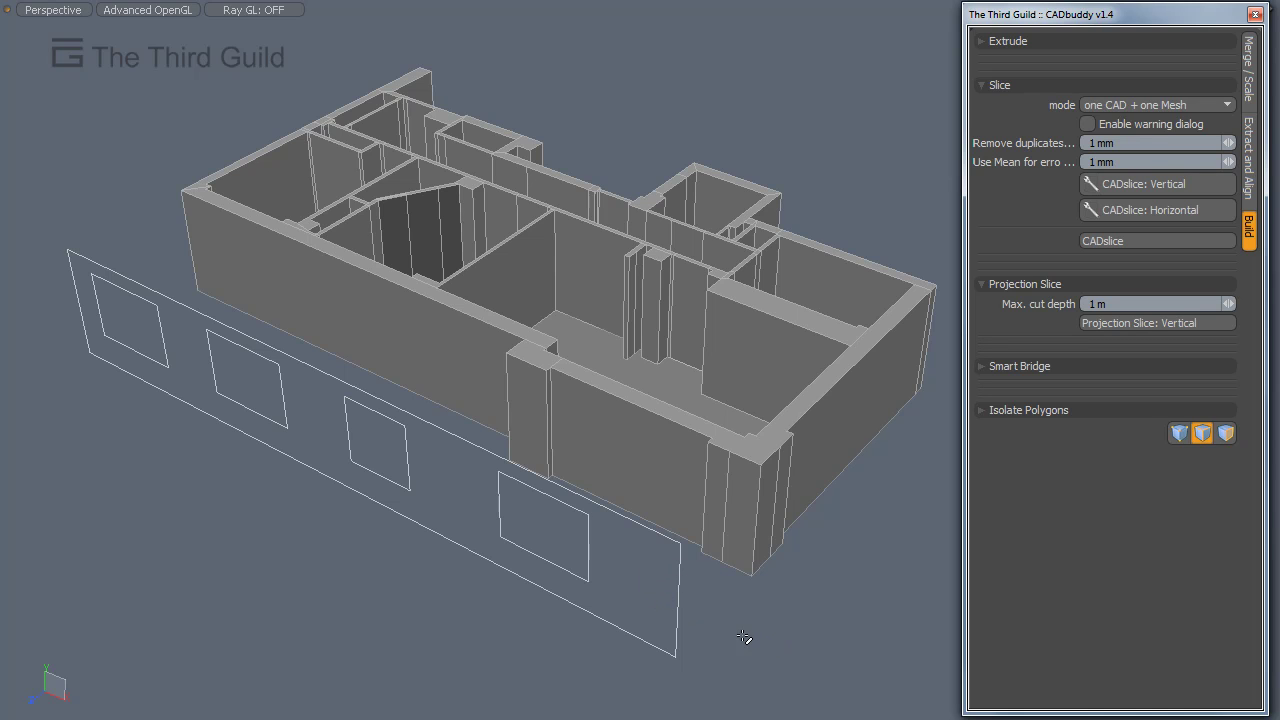
middle_click_drag(627, 581, 568, 552)
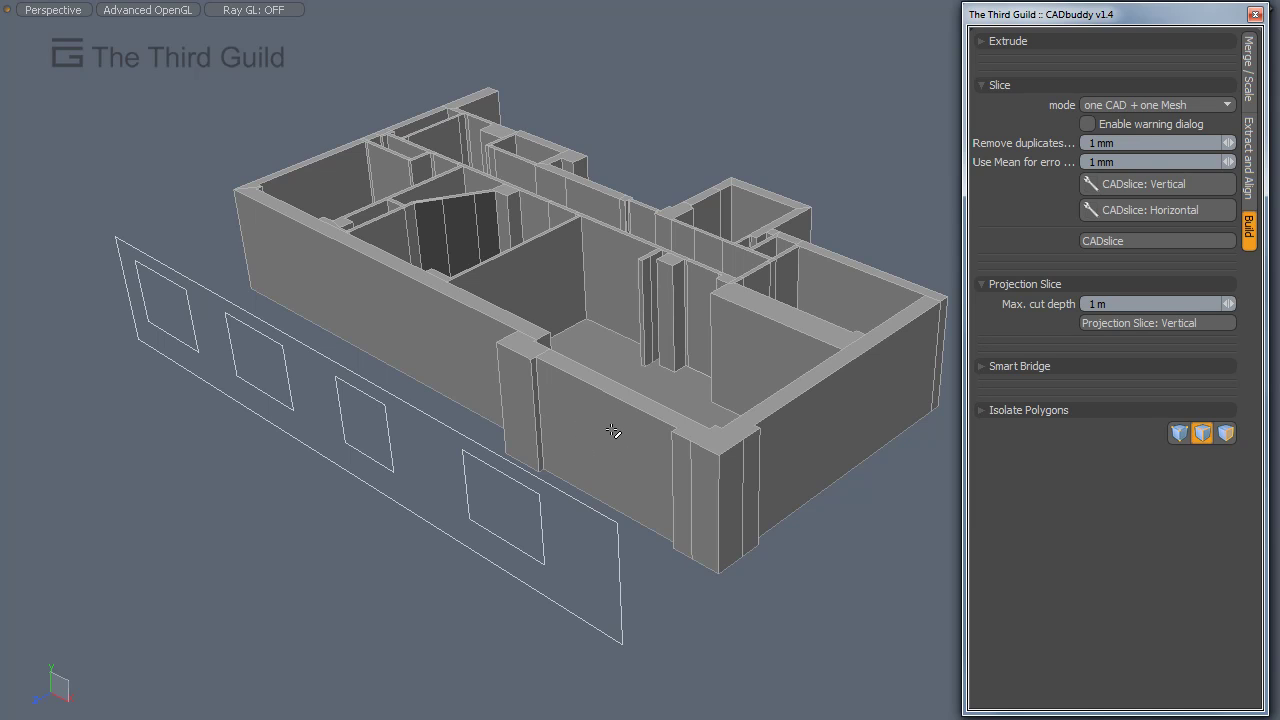
middle_click_drag(626, 351, 680, 350)
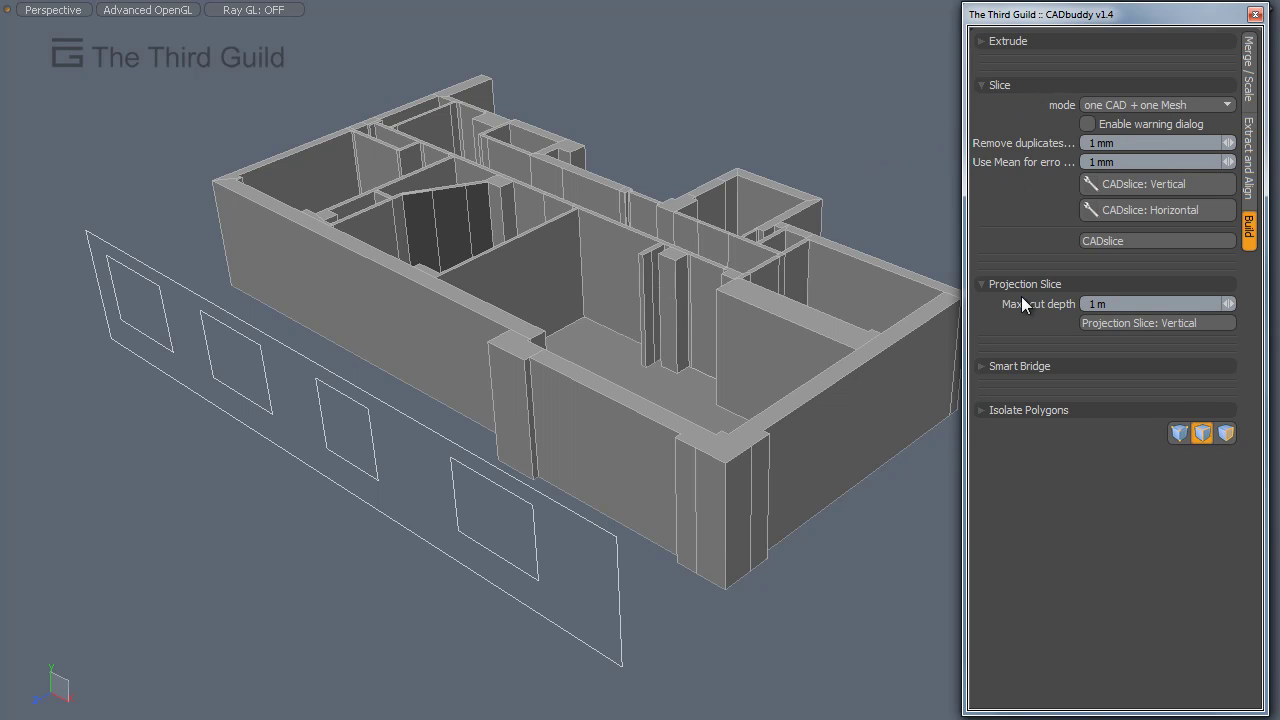
left_click(1045, 40)
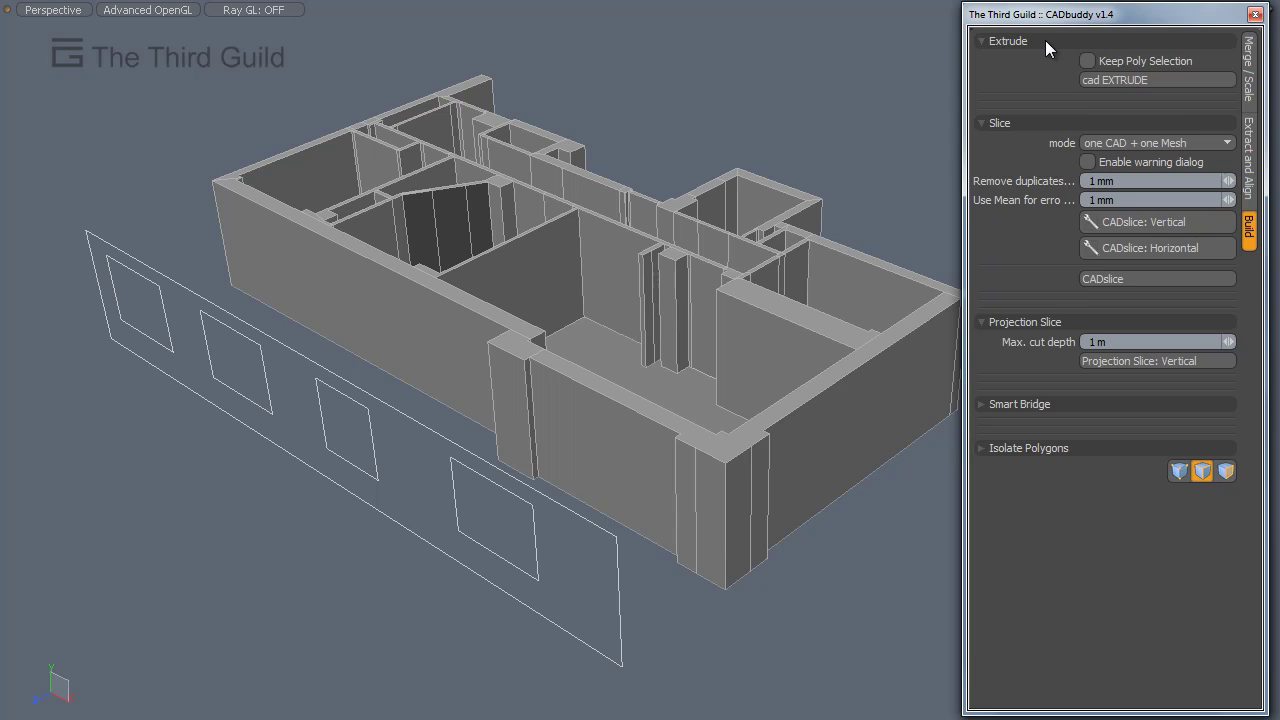
left_click(1045, 40)
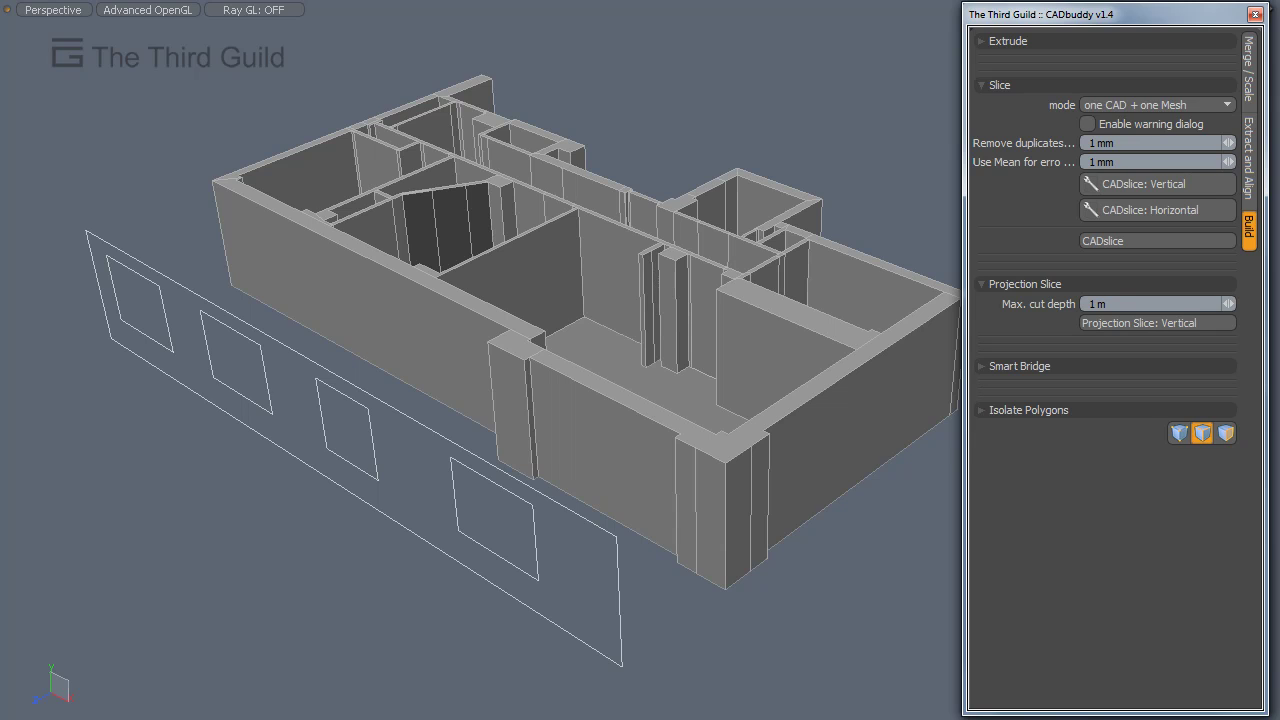
- Select all edges of the four window outlines in the facade drawing, leaving the outer frame unselected
left_click_drag(678, 524, 878, 283, "alt")
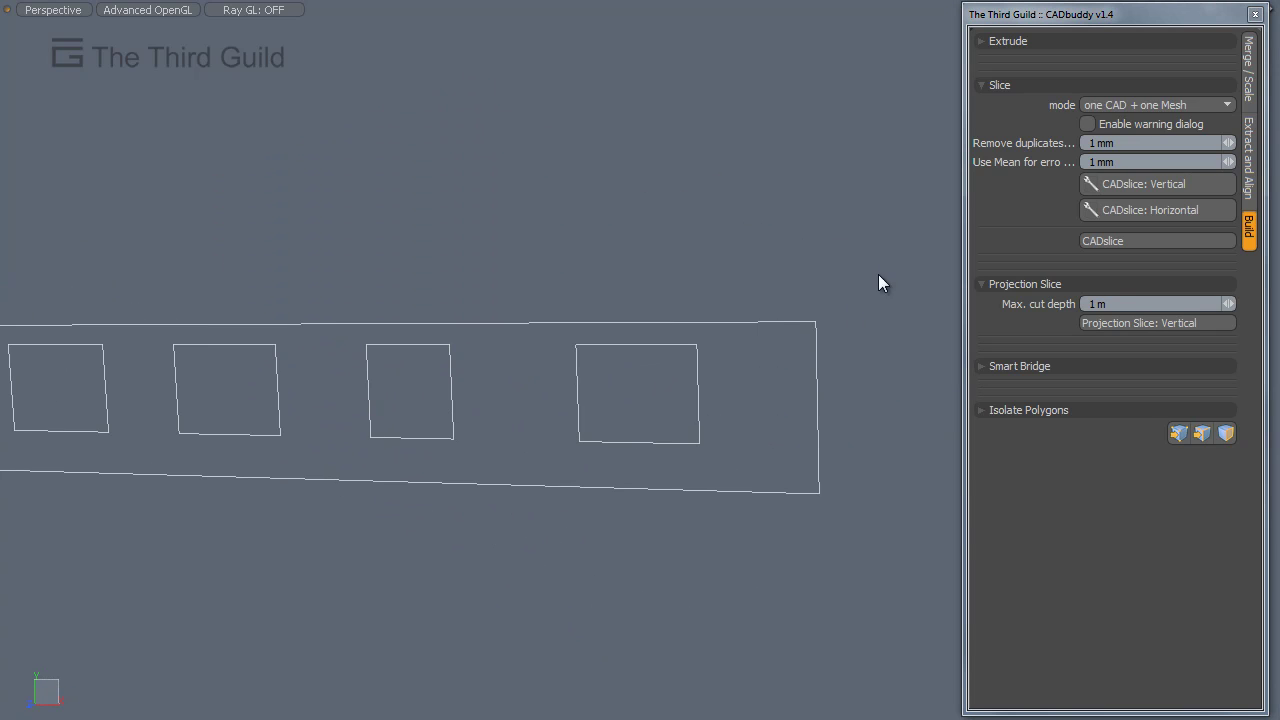
left_click_drag(803, 397, 740, 357, "alt")
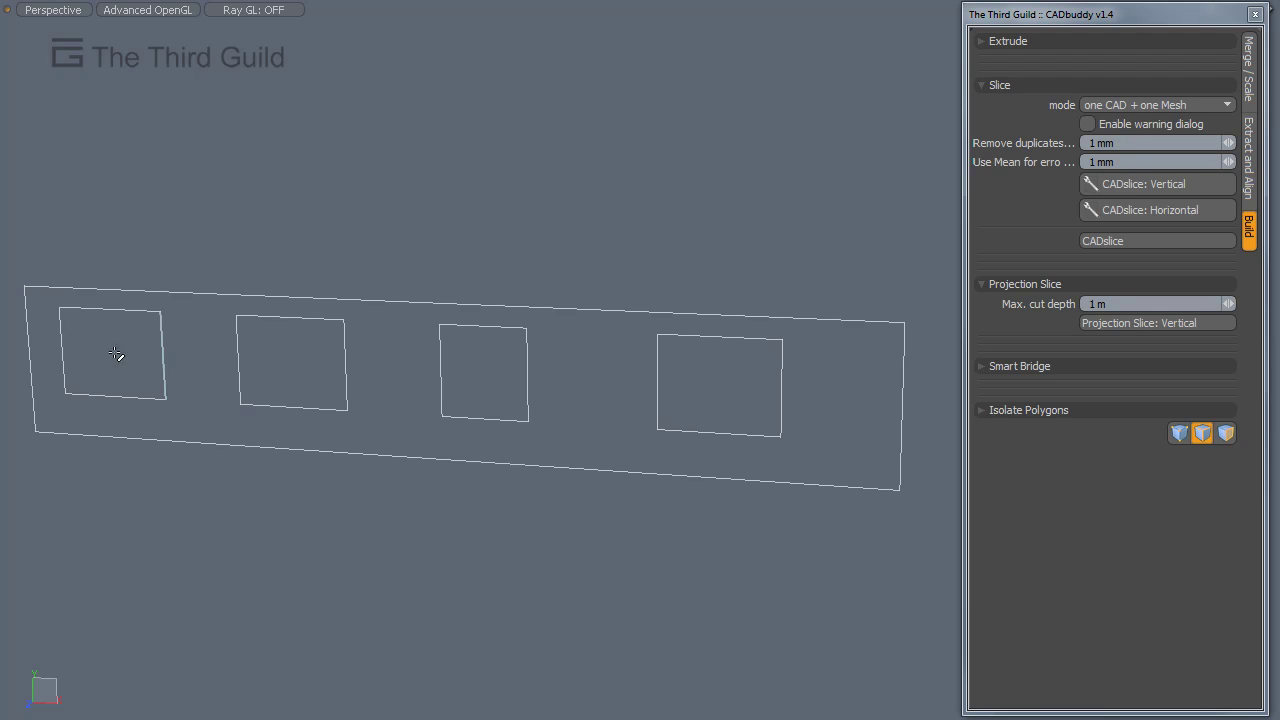
left_click_drag(38, 298, 810, 497)
left_click_drag(677, 386, 514, 331, "alt")
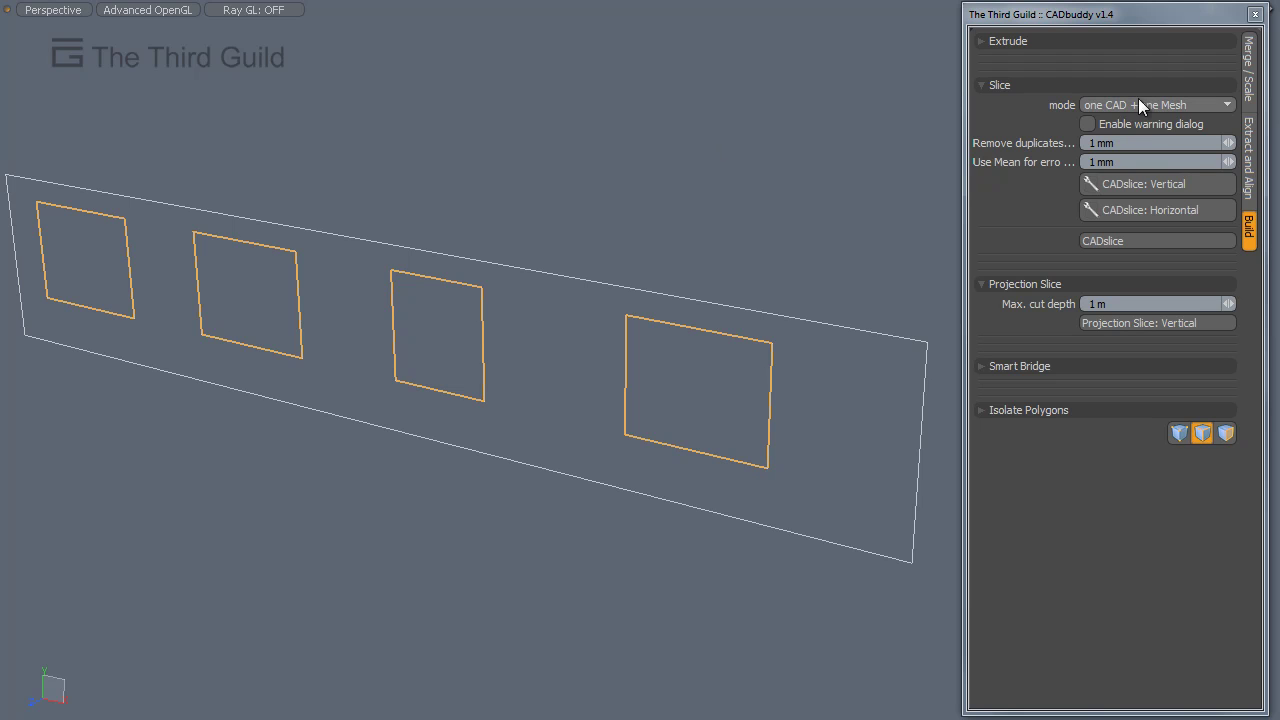
left_click(1202, 432)
- Slice the building mesh at the sill and head heights of the selected window outlines with CADslice: Horizontal
middle_click_drag(797, 261, 598, 303)
left_click_drag(598, 303, 580, 375, "alt")
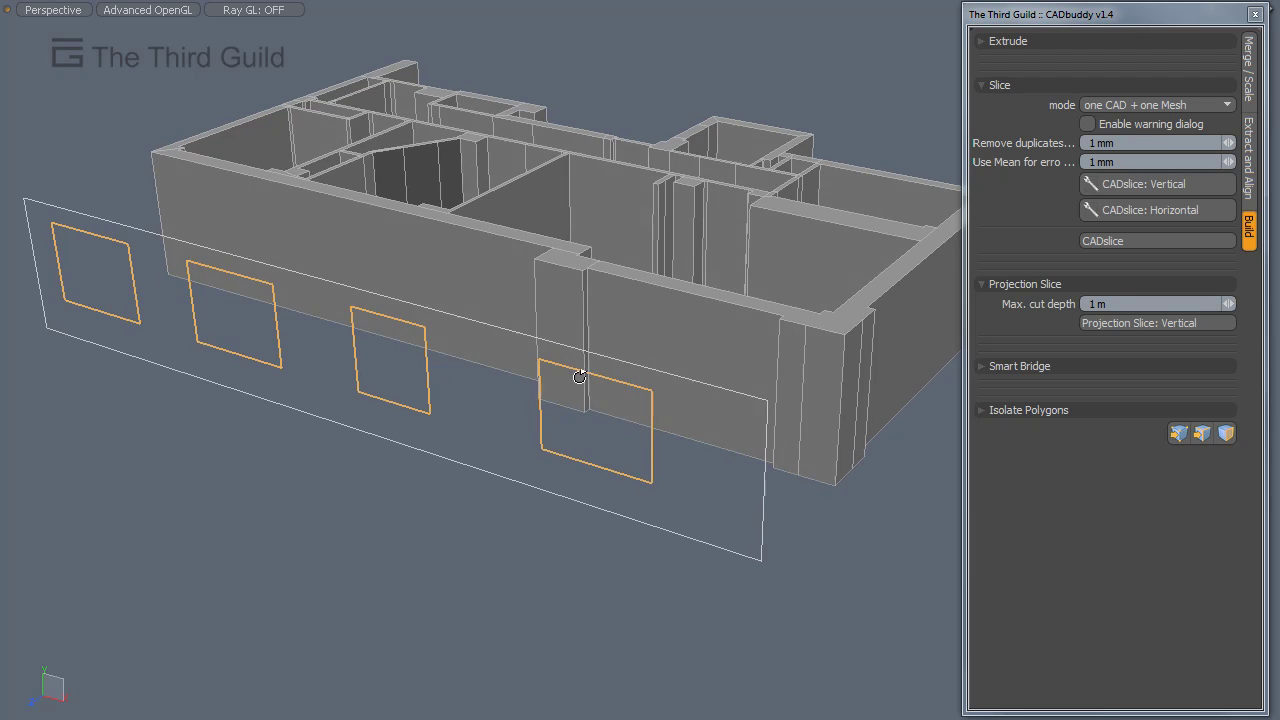
left_click(1150, 208)
middle_click_drag(663, 351, 606, 408)
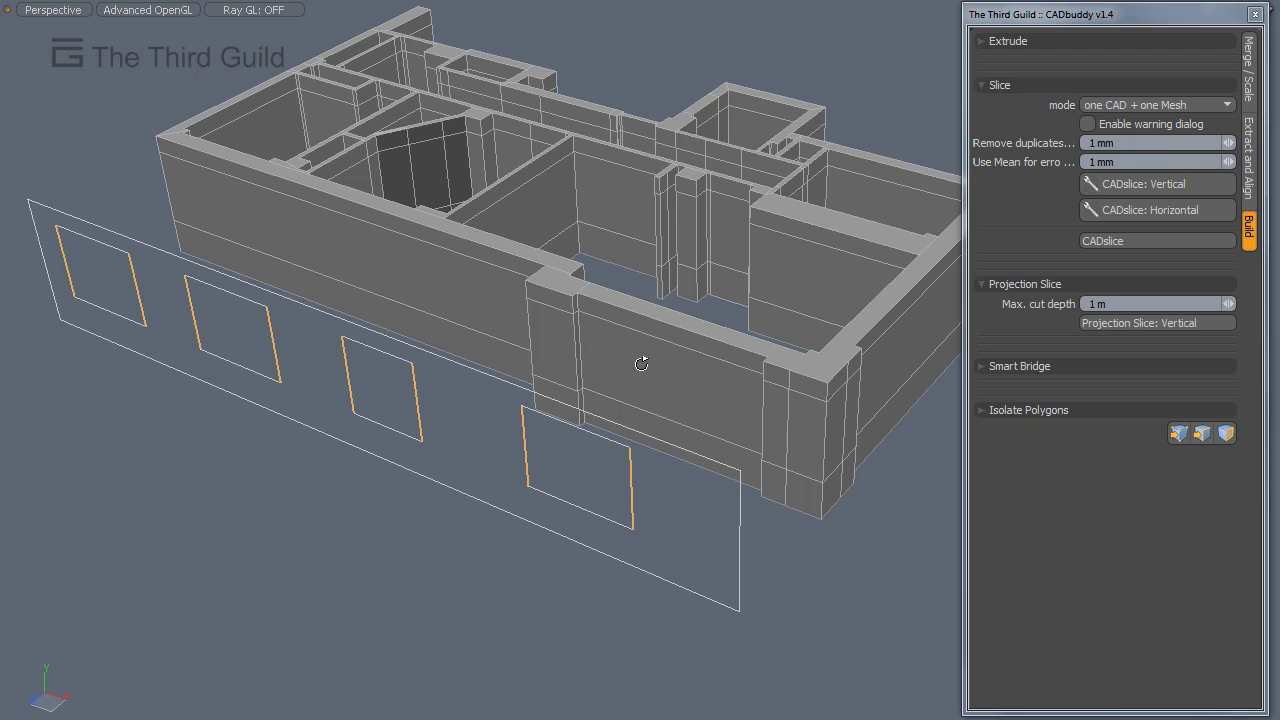
middle_click_drag(631, 380, 695, 254)
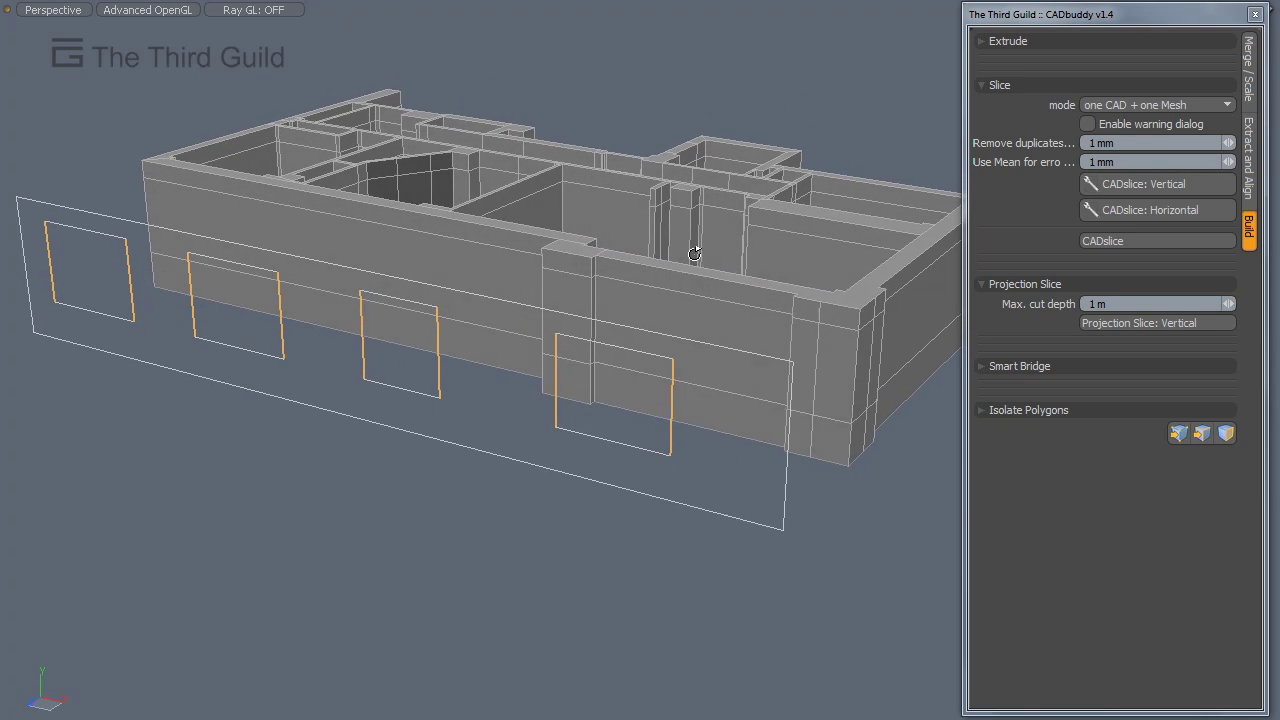
left_click_drag(694, 254, 696, 250, "alt")
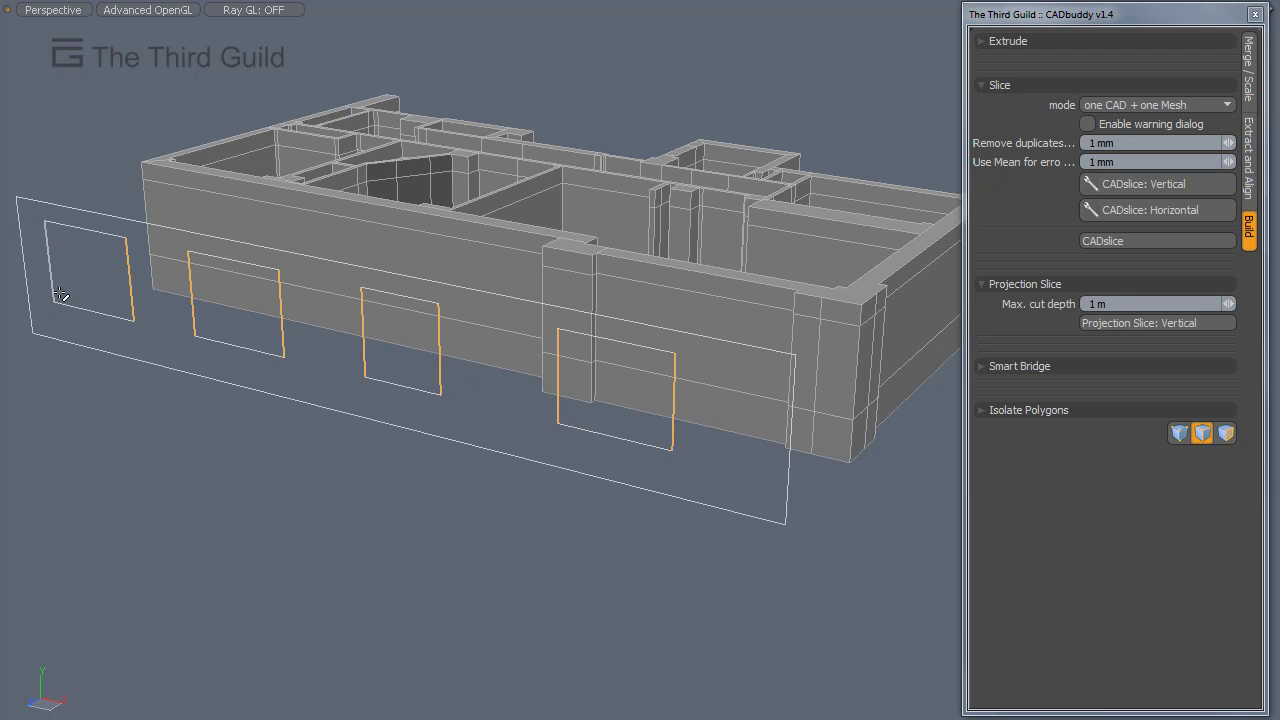
middle_click_drag(456, 422, 532, 456)
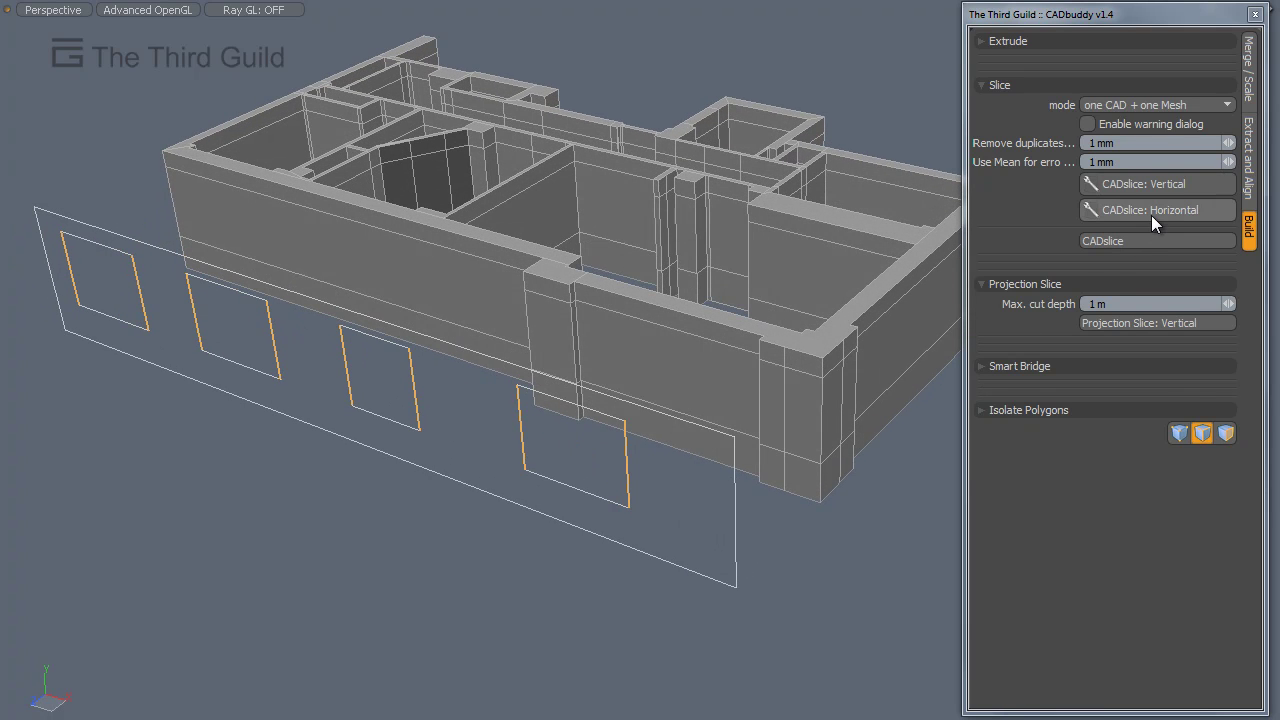
- Try slicing the building mesh along the window outlines' side edges with CADslice: Vertical, and undo that cut
left_click(1147, 185)
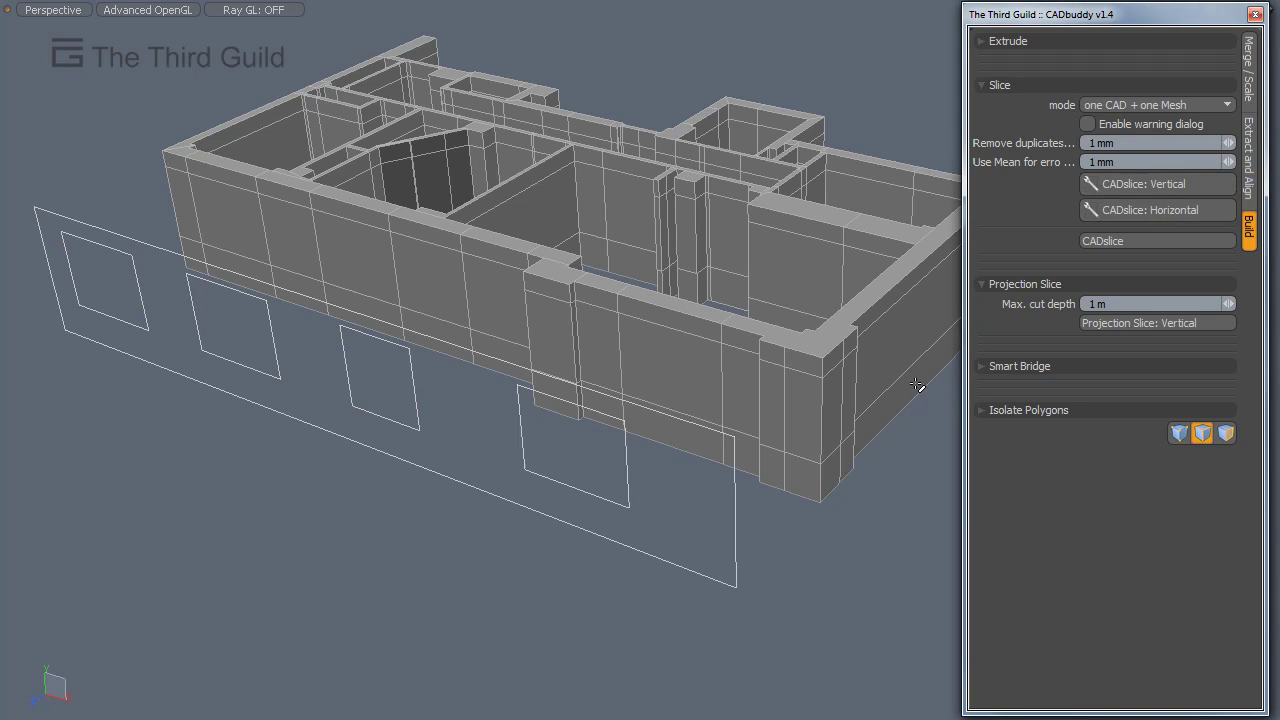
middle_click_drag(500, 394, 555, 436)
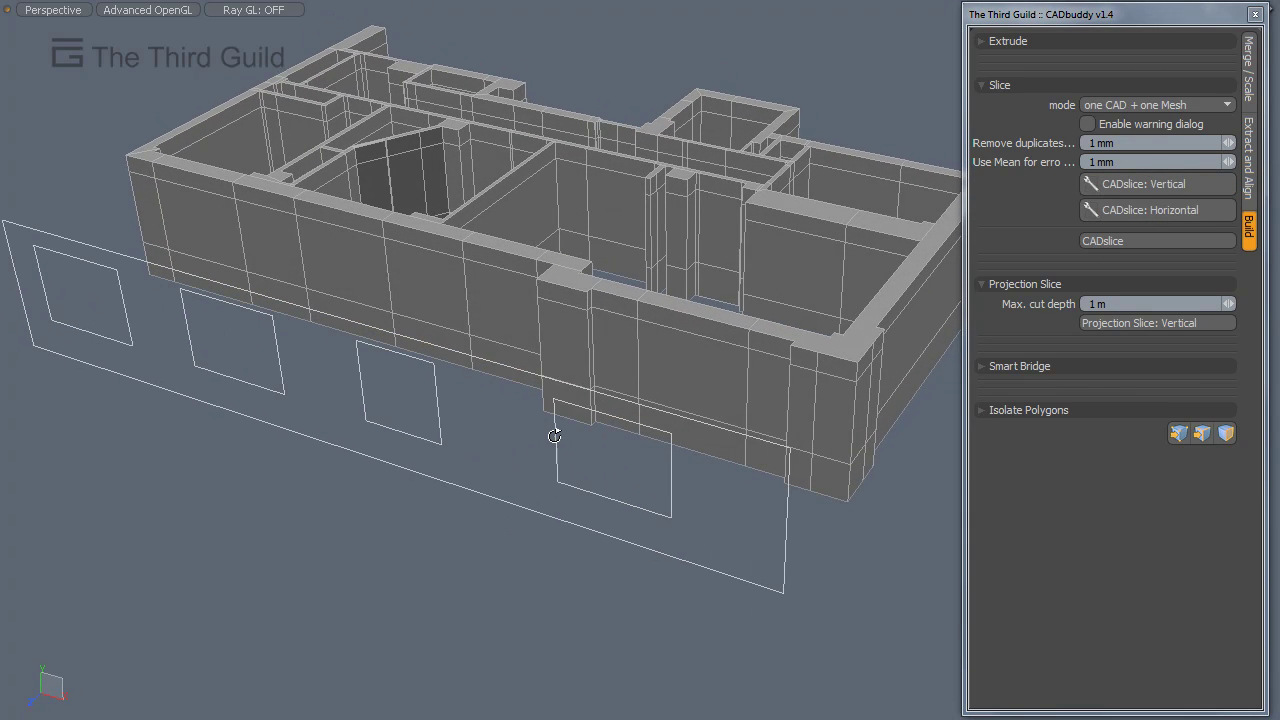
scroll(600, 349, "down", 2)
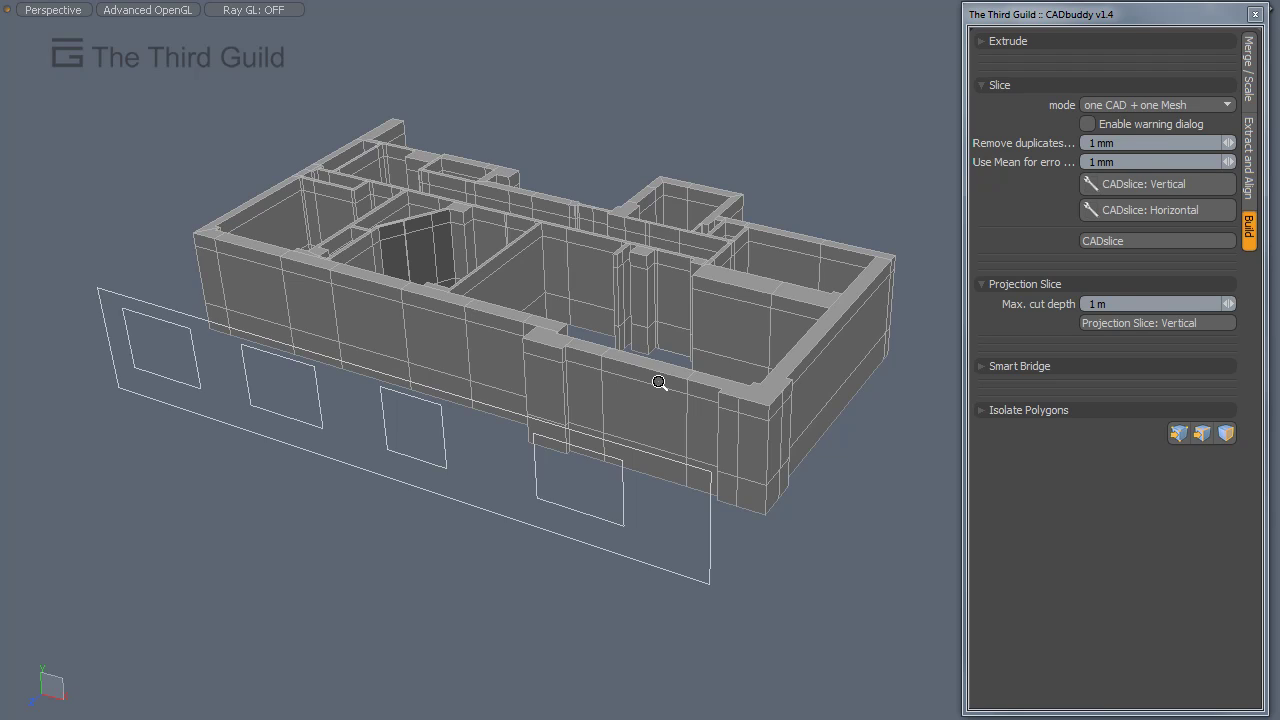
scroll(659, 382, "up", 2)
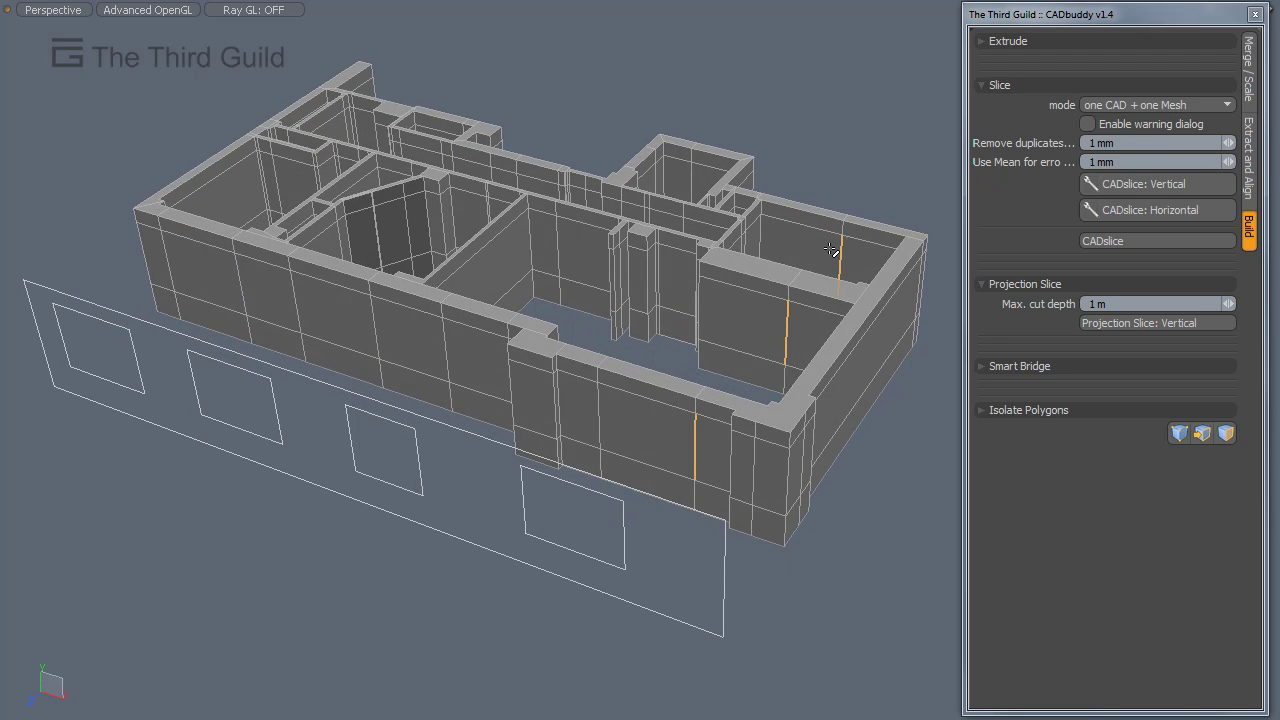
key("ctrl+z")
key("ctrl+z")
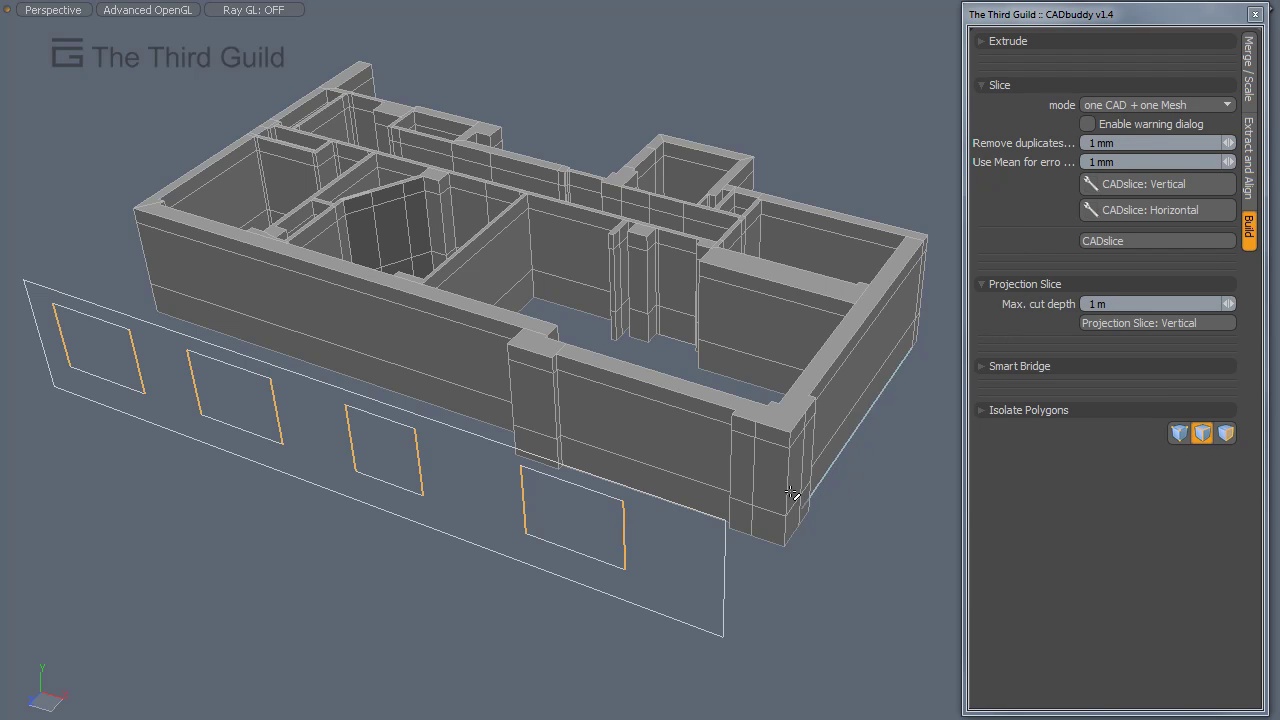
- Examine the building's front wall polygons and the inner walls behind them in relation to the window outlines
left_click_drag(681, 451, 672, 453, "alt")
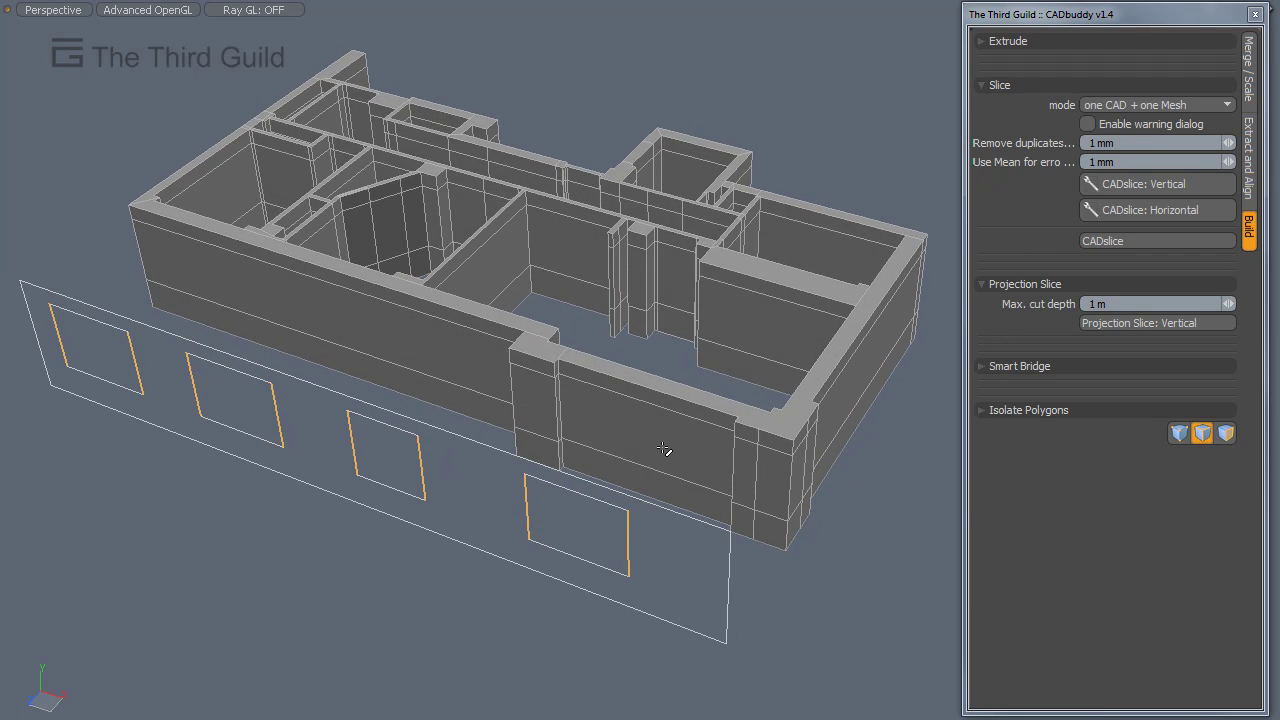
key("3")
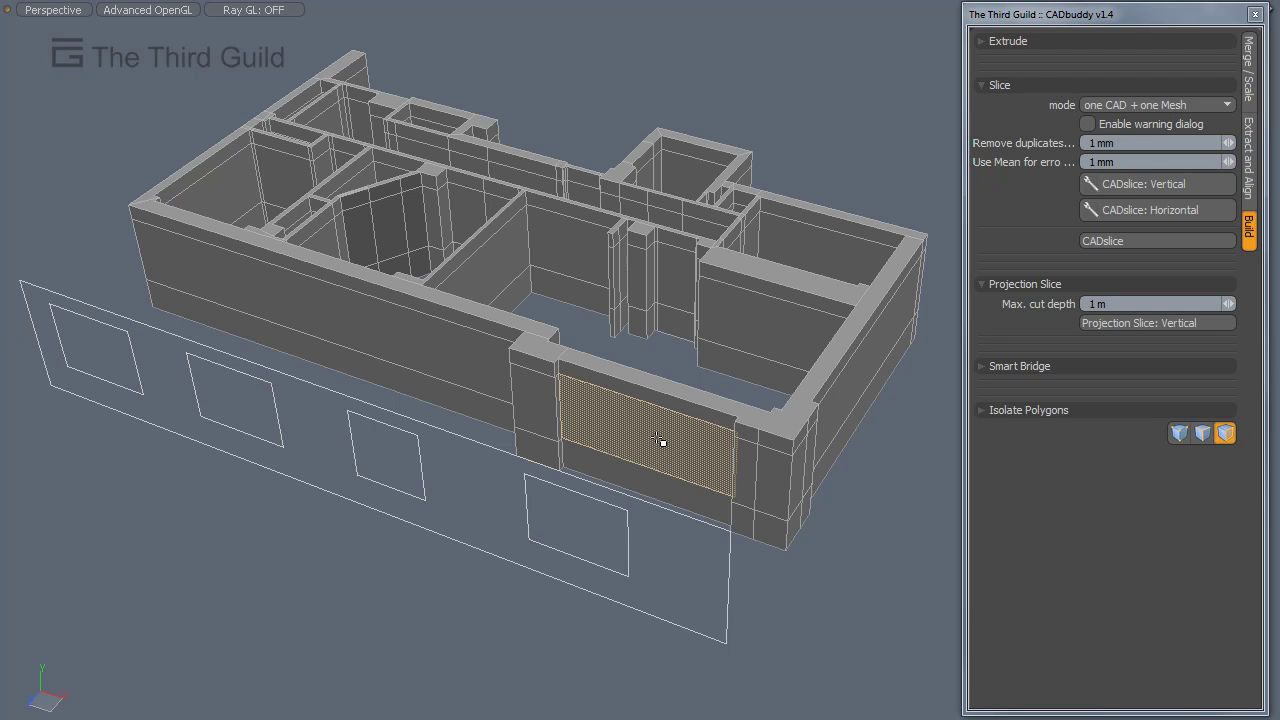
key("2")
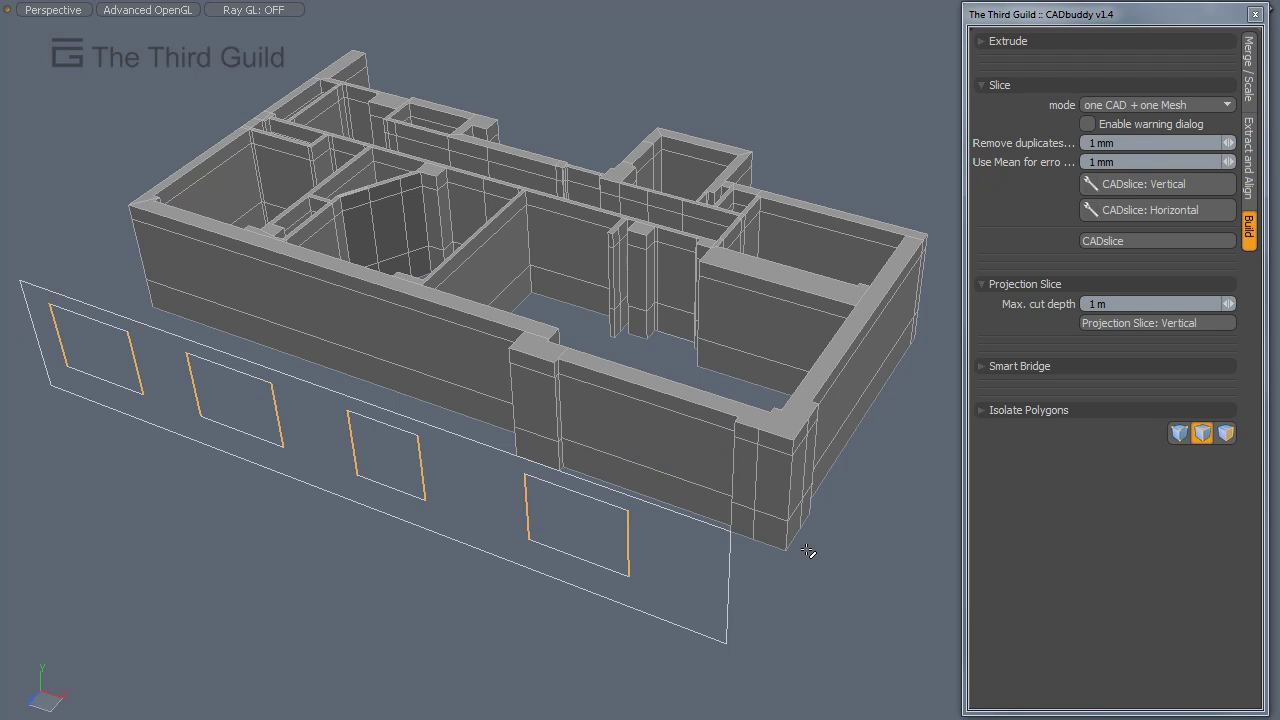
left_click_drag(651, 451, 631, 497, "alt")
scroll(660, 457, "up", 2)
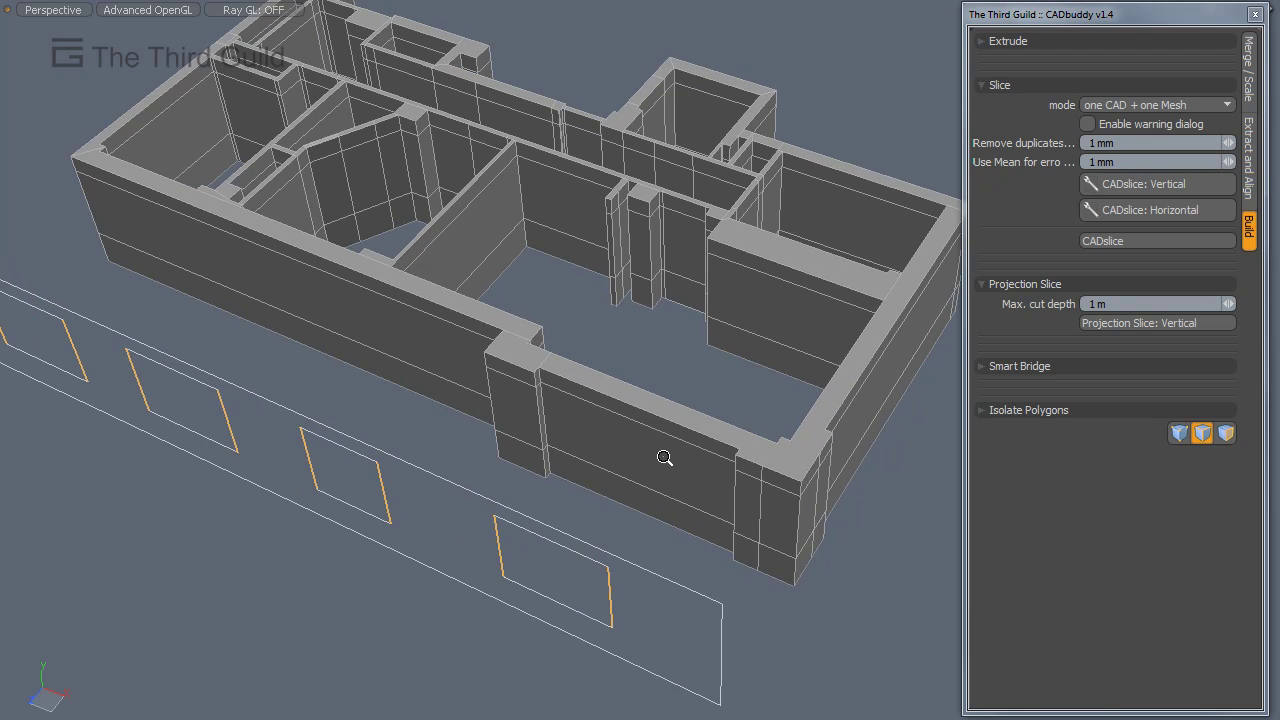
scroll(690, 355, "down", 3)
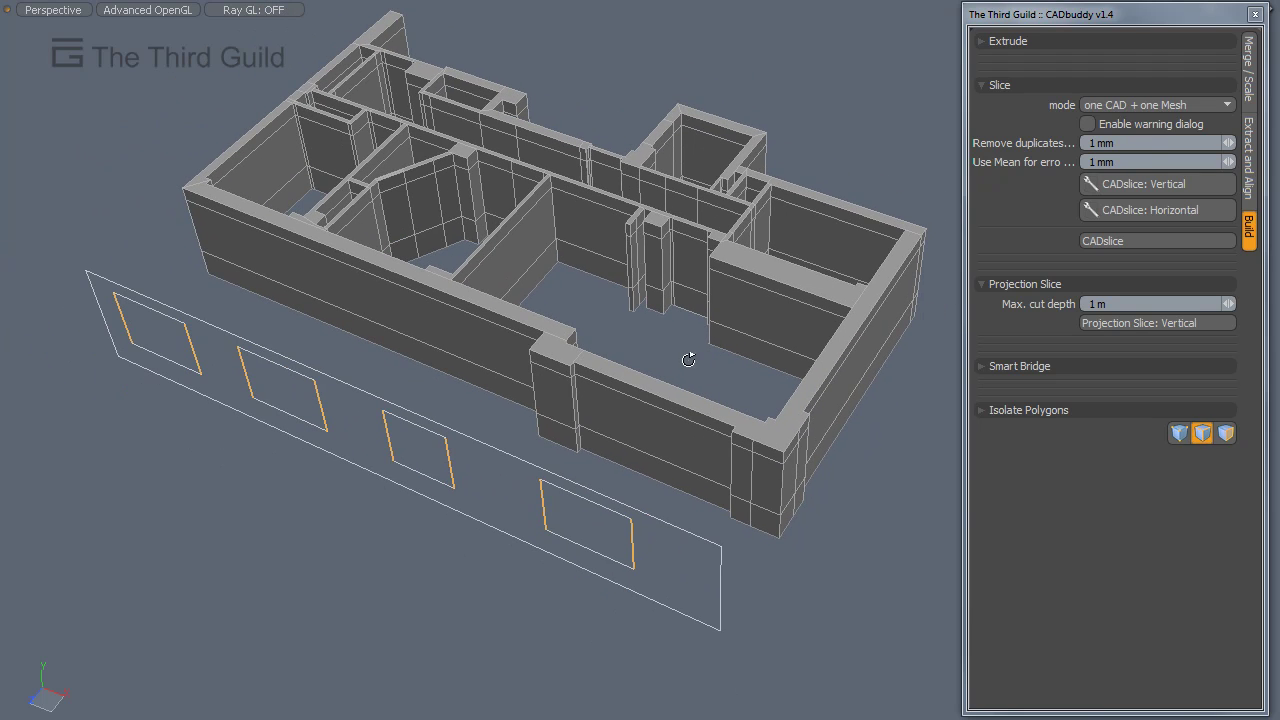
scroll(663, 406, "up", 1)
left_click_drag(663, 406, 668, 404, "alt")
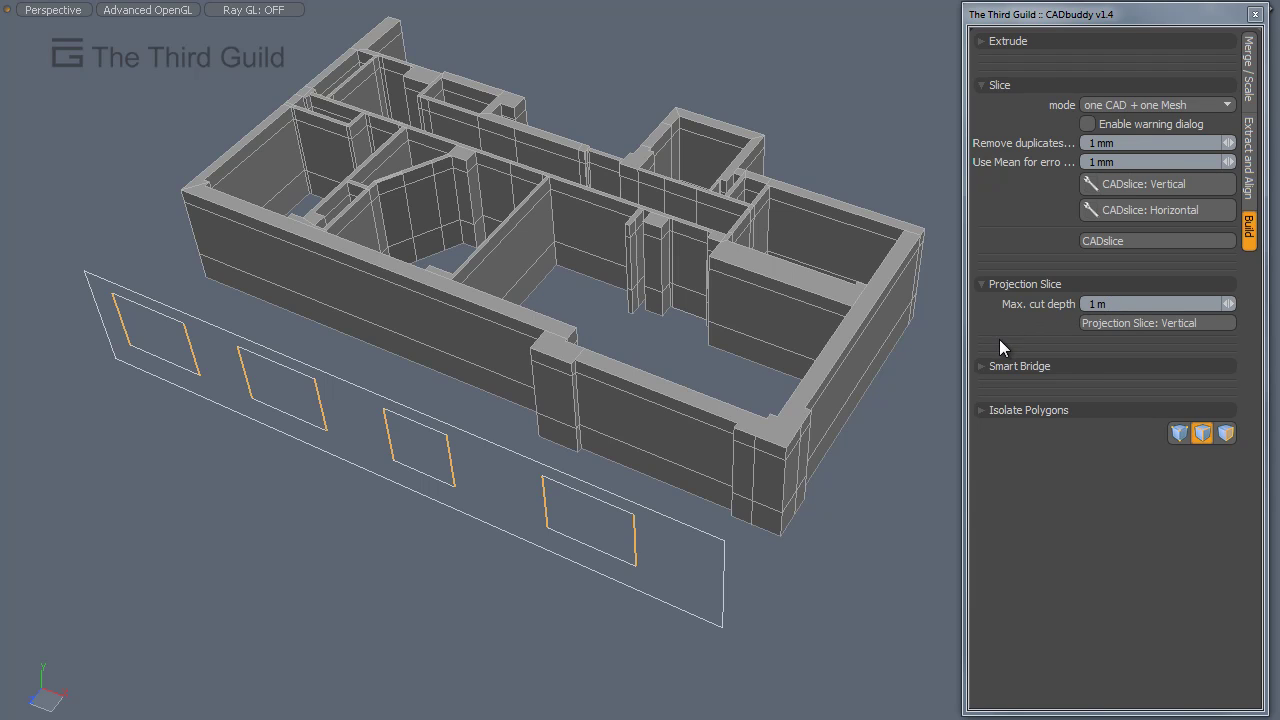
- Cut the window outlines' side edges into the nearby front wall with Projection Slice: Vertical
left_click(1132, 324)
left_click_drag(694, 357, 590, 528, "alt")
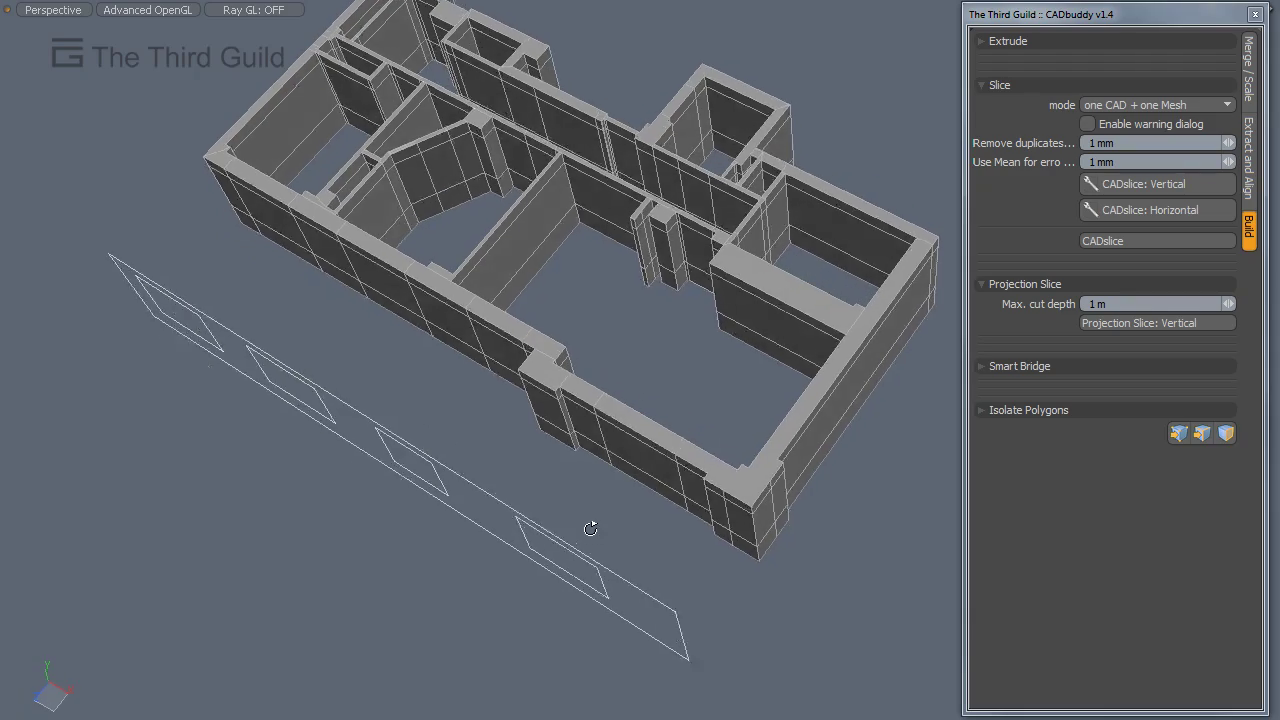
scroll(680, 369, "up", 3)
left_click_drag(628, 460, 730, 300, "alt")
scroll(659, 337, "down", 2)
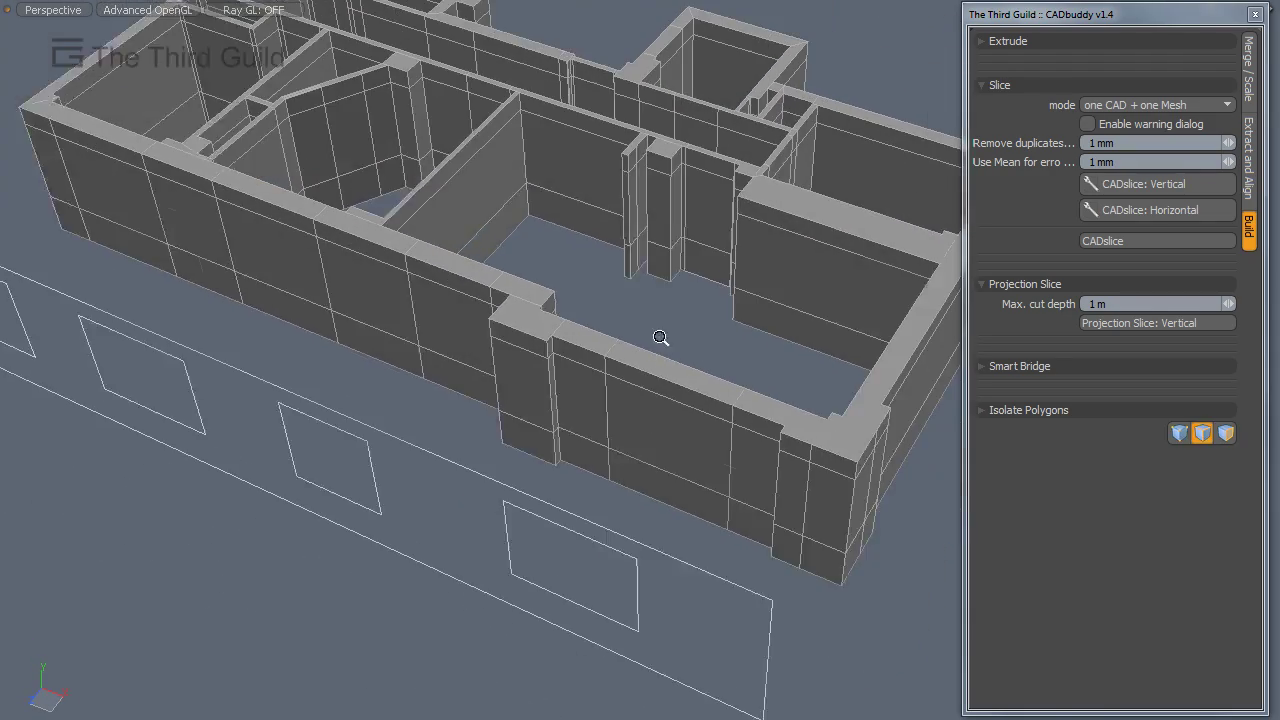
scroll(659, 337, "down", 1)
left_click_drag(700, 430, 760, 368, "alt")
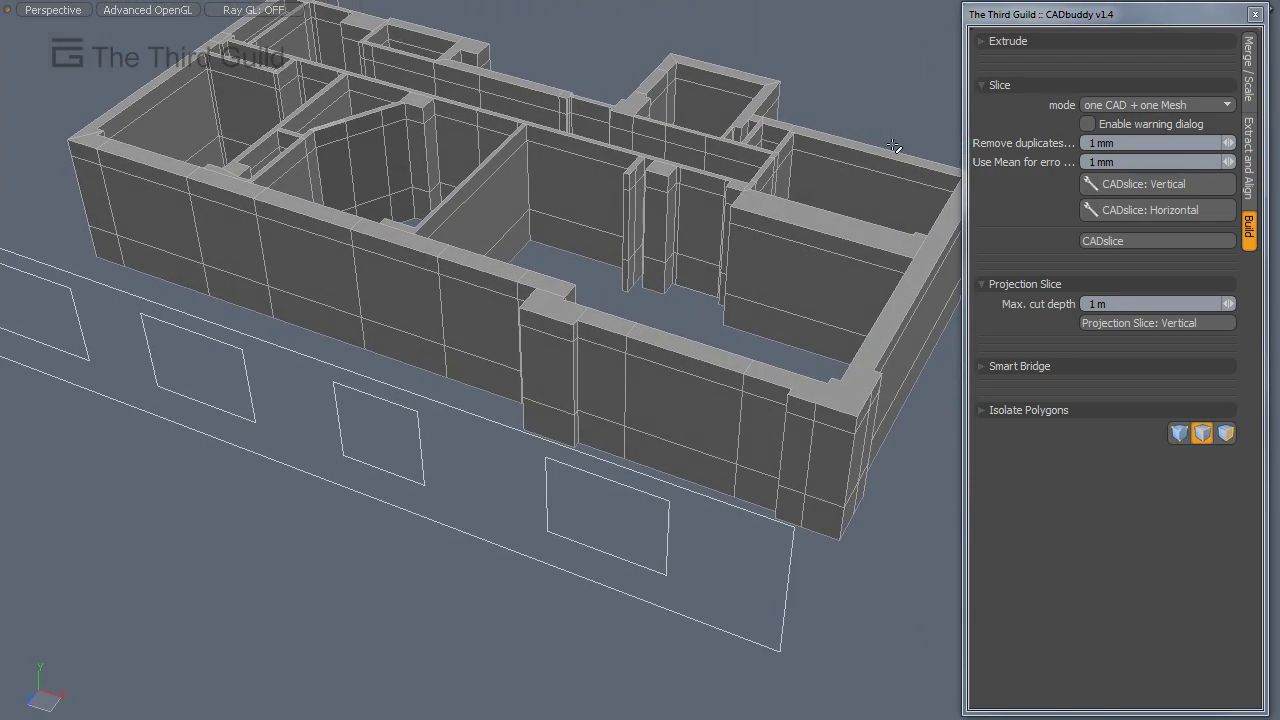
- Slice the angled two-segment wall at the top and bottom edges of the two selected window outlines with CADslice: Horizontal
left_click_drag(681, 340, 663, 511, "alt")
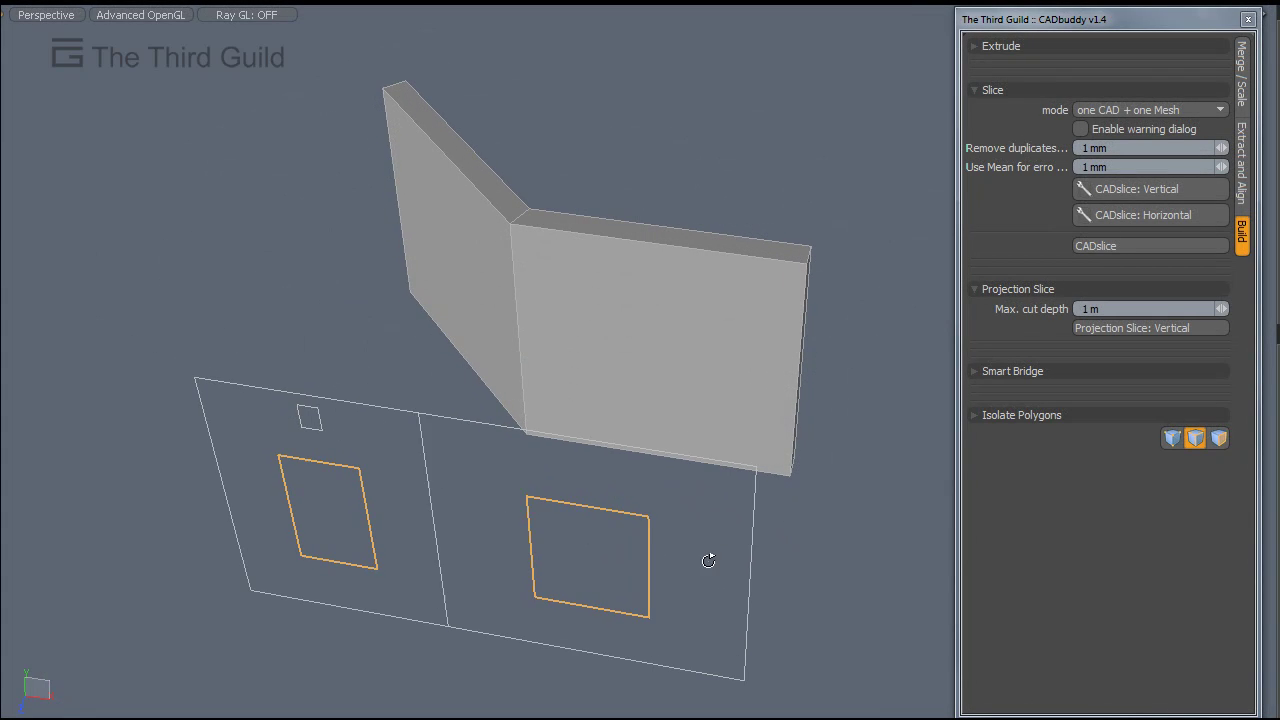
left_click_drag(694, 551, 589, 566, "alt")
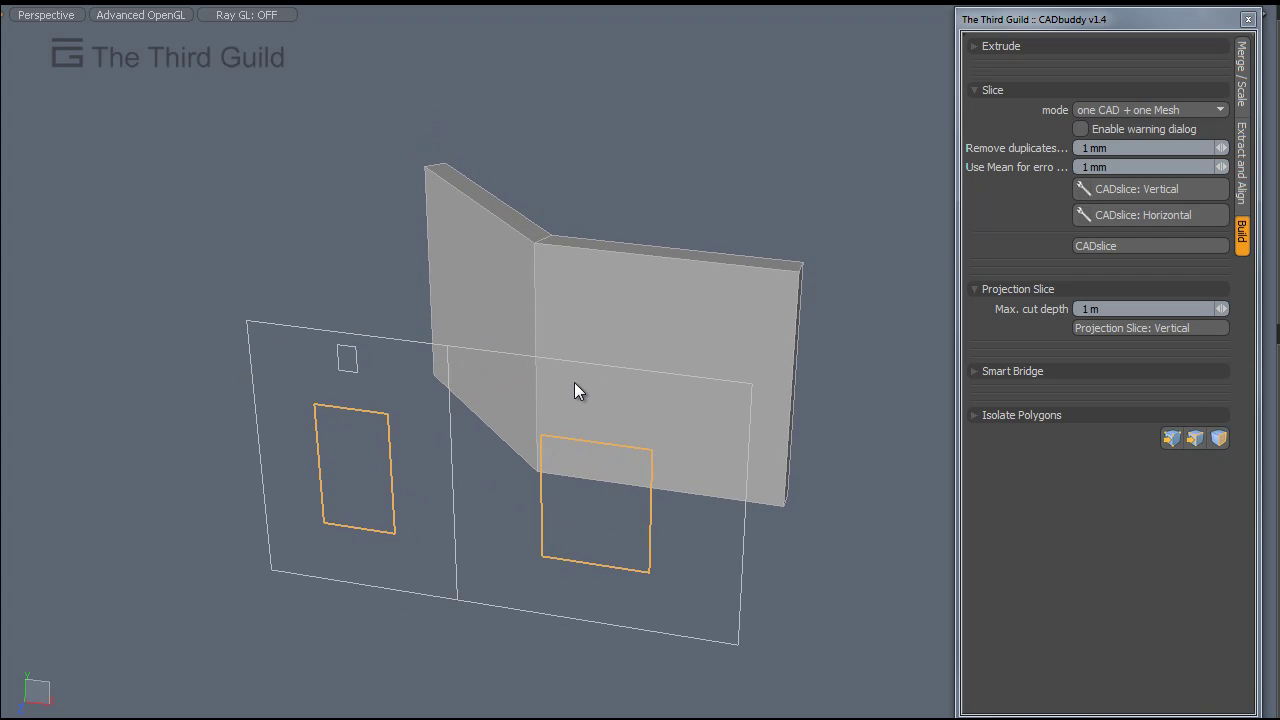
mouse_move(575, 383)
left_mouse_down("alt")
mouse_move(617, 406)
mouse_move(571, 477)
mouse_move(617, 449)
mouse_move(525, 472)
mouse_move(551, 609)
mouse_move(594, 529)
mouse_move(591, 569)
mouse_move(527, 500)
mouse_move(569, 477)
mouse_move(535, 483)
mouse_move(554, 374)
left_mouse_up("alt")
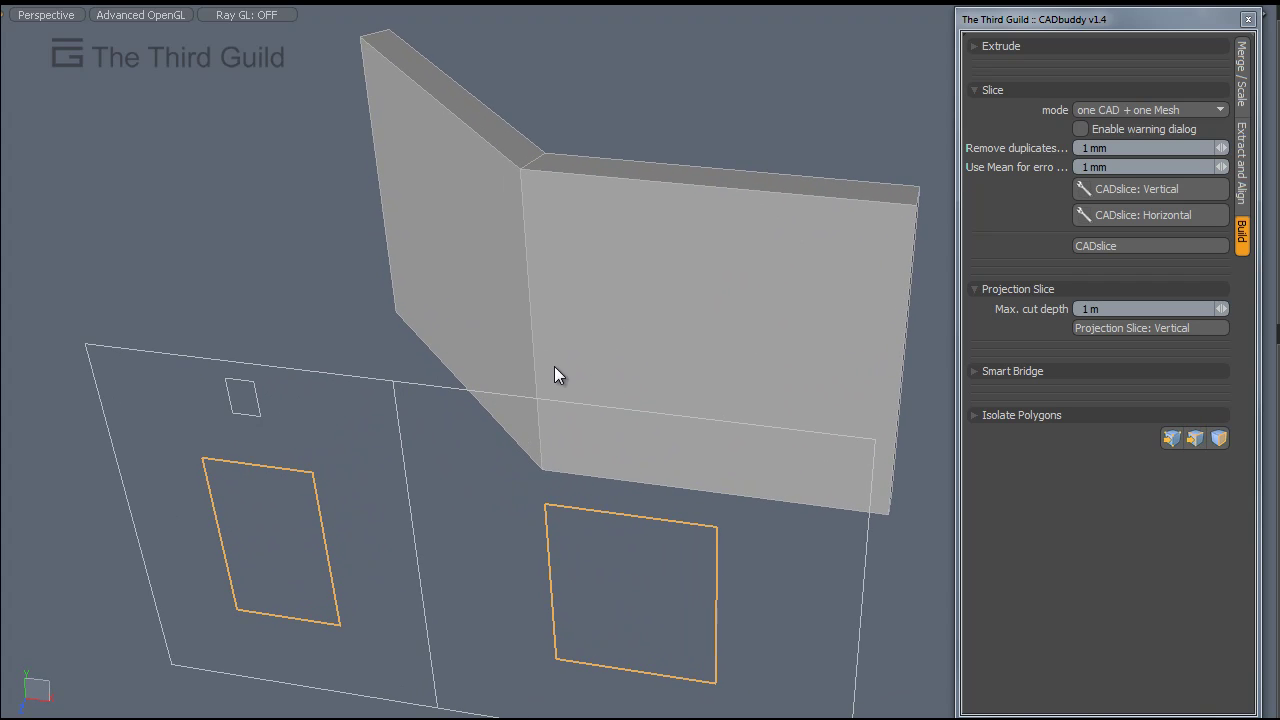
left_click_drag(560, 454, 795, 403, "alt")
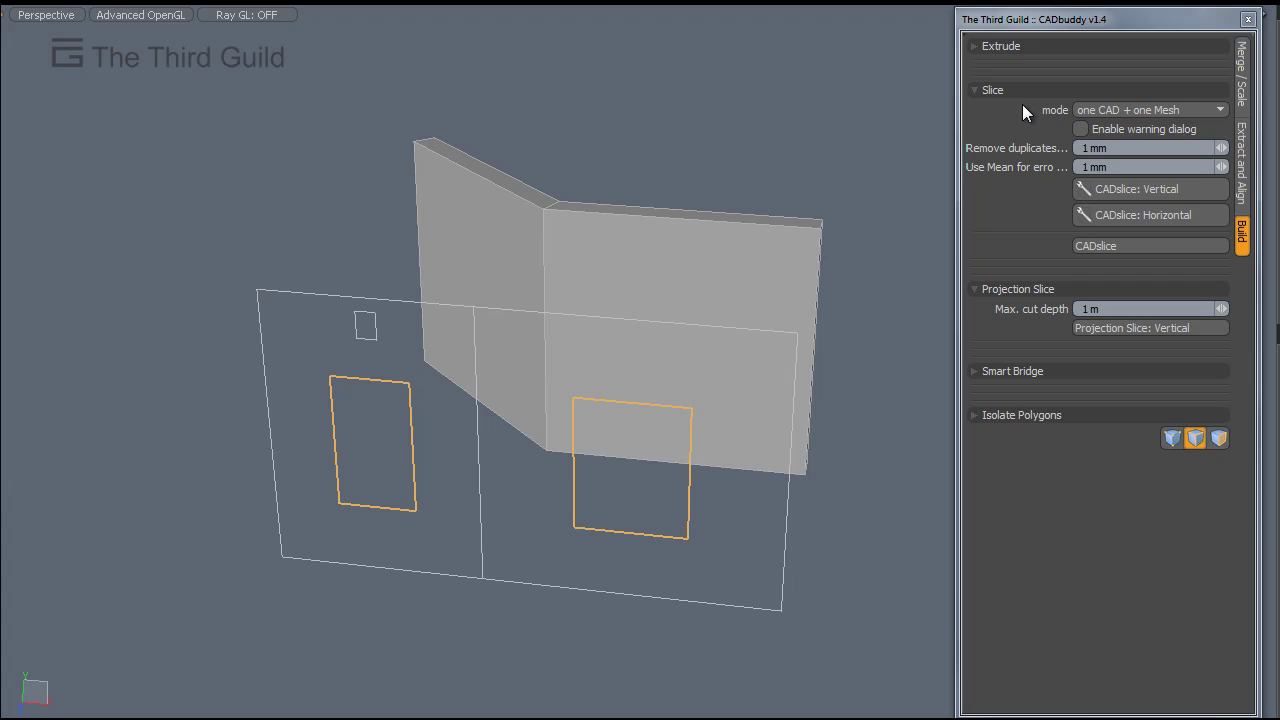
left_click(1123, 218)
left_click_drag(781, 300, 697, 369, "alt")
key("shift")
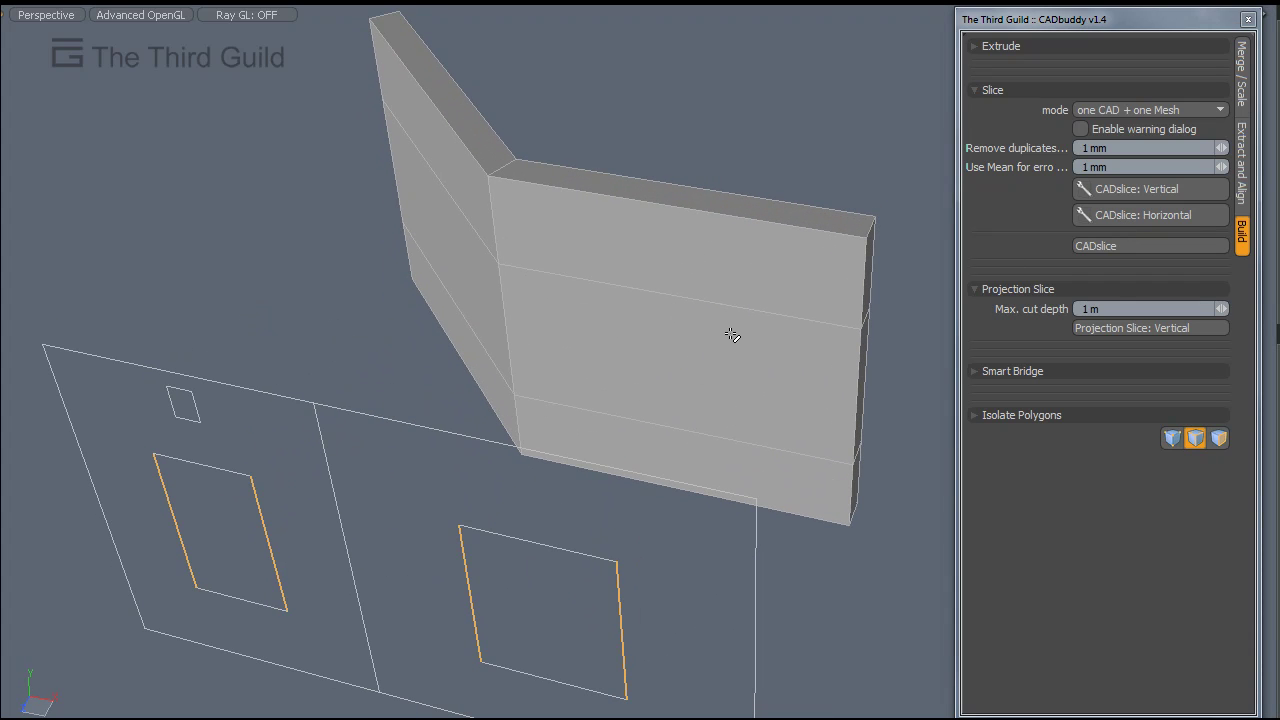
- Try slicing both wall segments along the side edges of the two window outlines with CADslice: Vertical
key("ctrl+z")
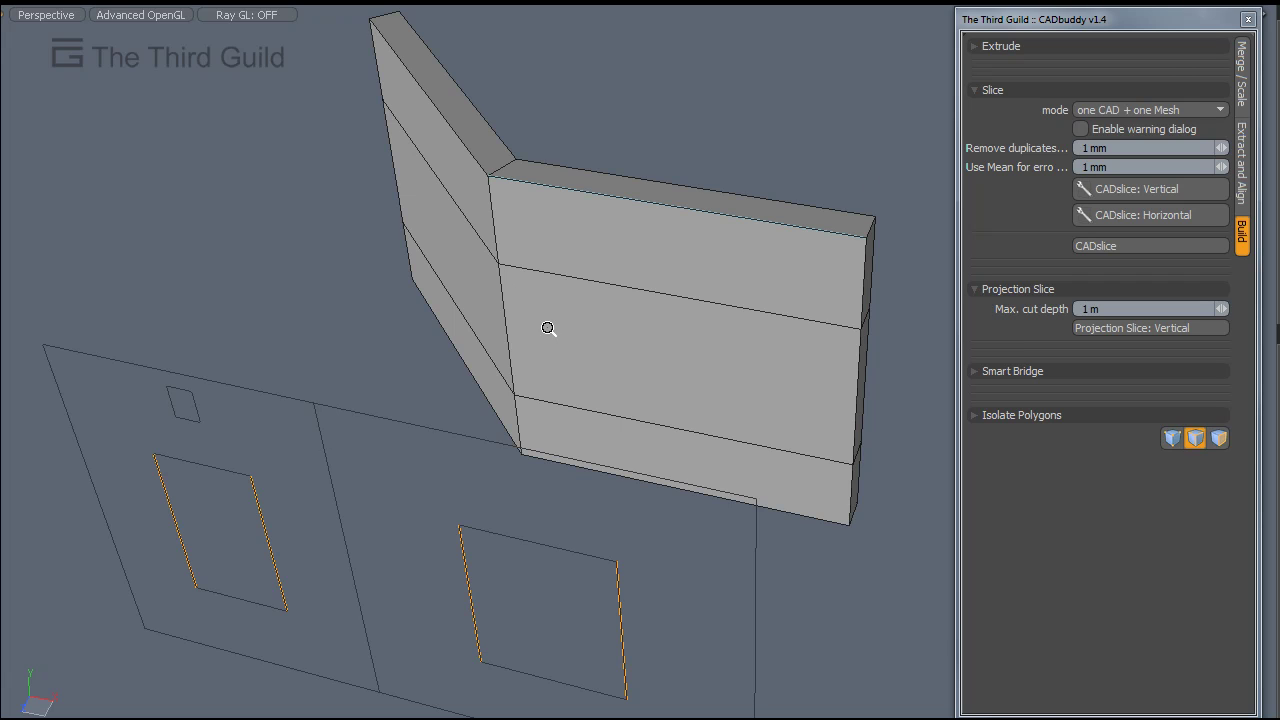
left_click_drag(549, 330, 769, 406, "ctrl+alt")
left_click_drag(672, 455, 620, 520, "ctrl+alt")
left_click(1171, 217)
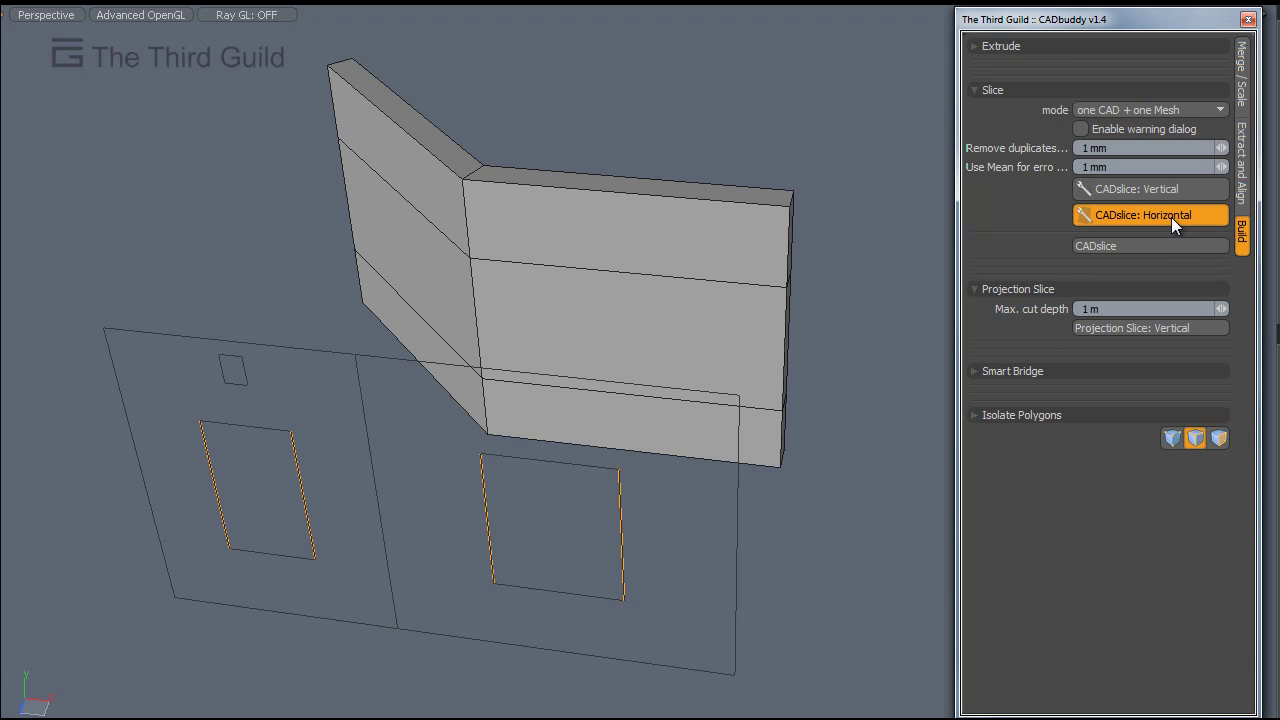
left_click(1146, 190)
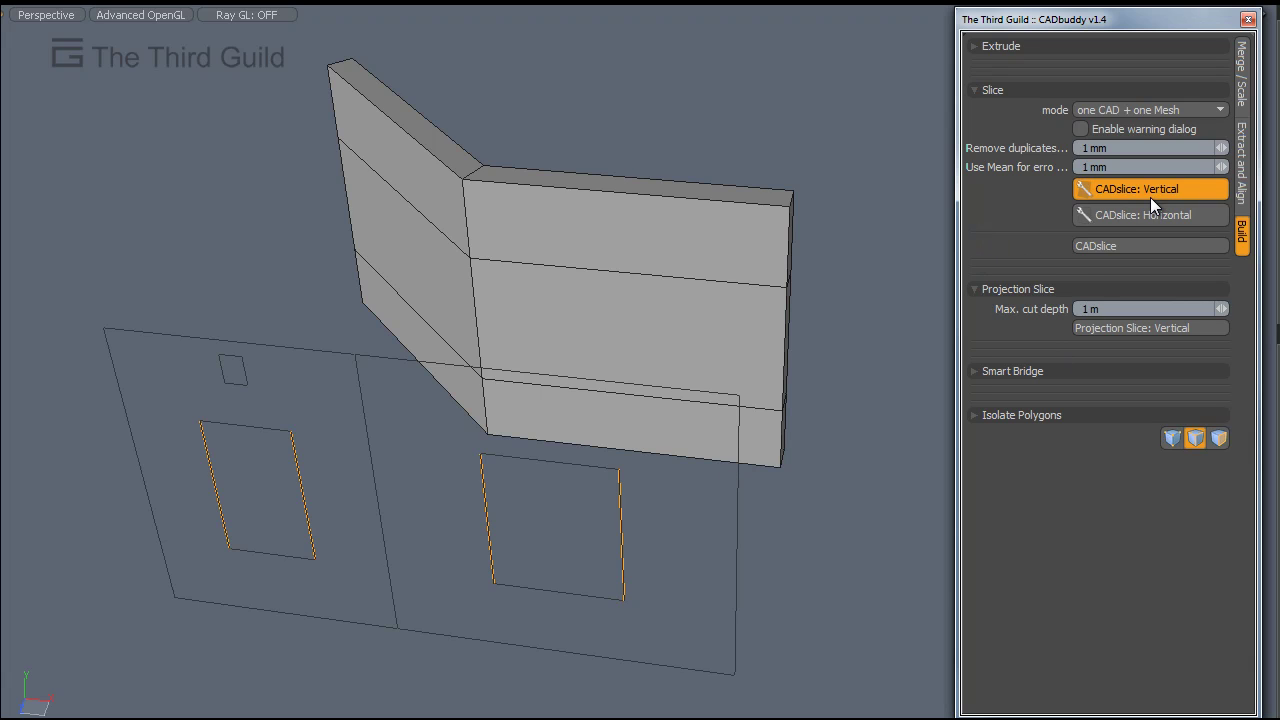
left_click_drag(514, 334, 564, 442, "alt")
left_click_drag(514, 303, 669, 331, "ctrl+alt")
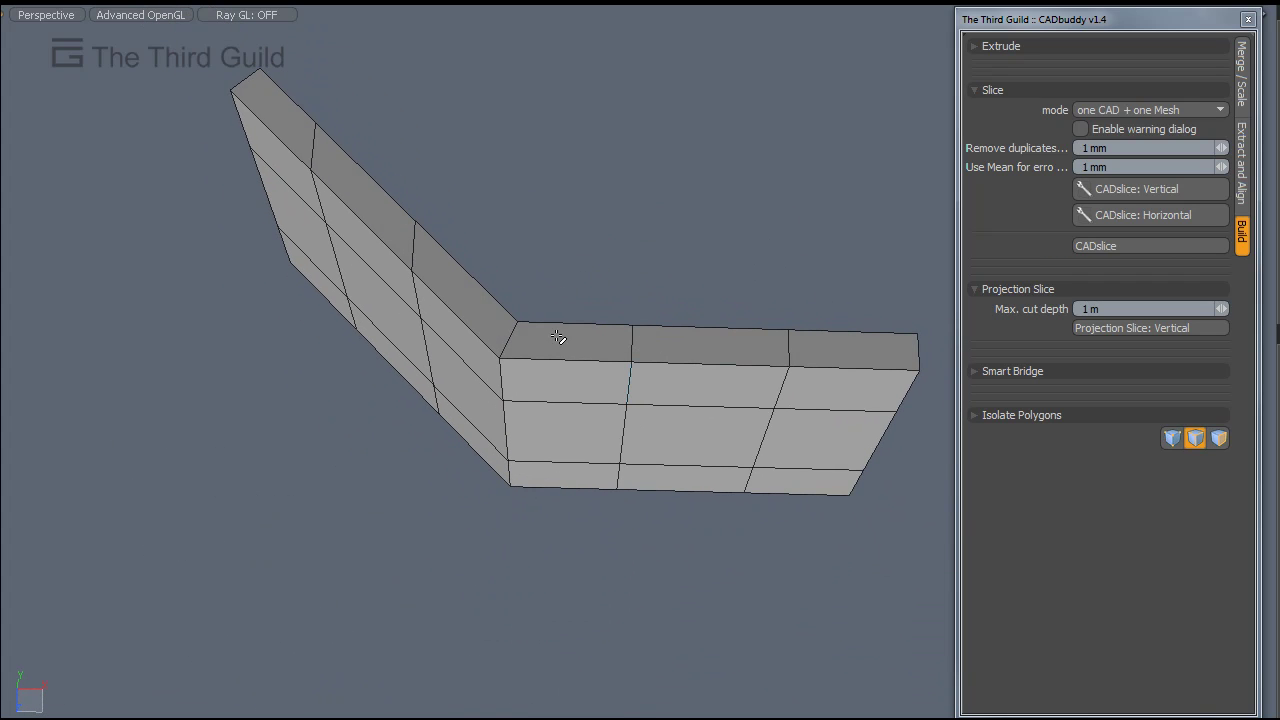
- Examine the vertical cuts across both wall segments, and undo them so the window side edges are selected again
left_click_drag(511, 150, 584, 40, "alt")
left_click_drag(635, 123, 529, 279, "ctrl+alt")
key("2")
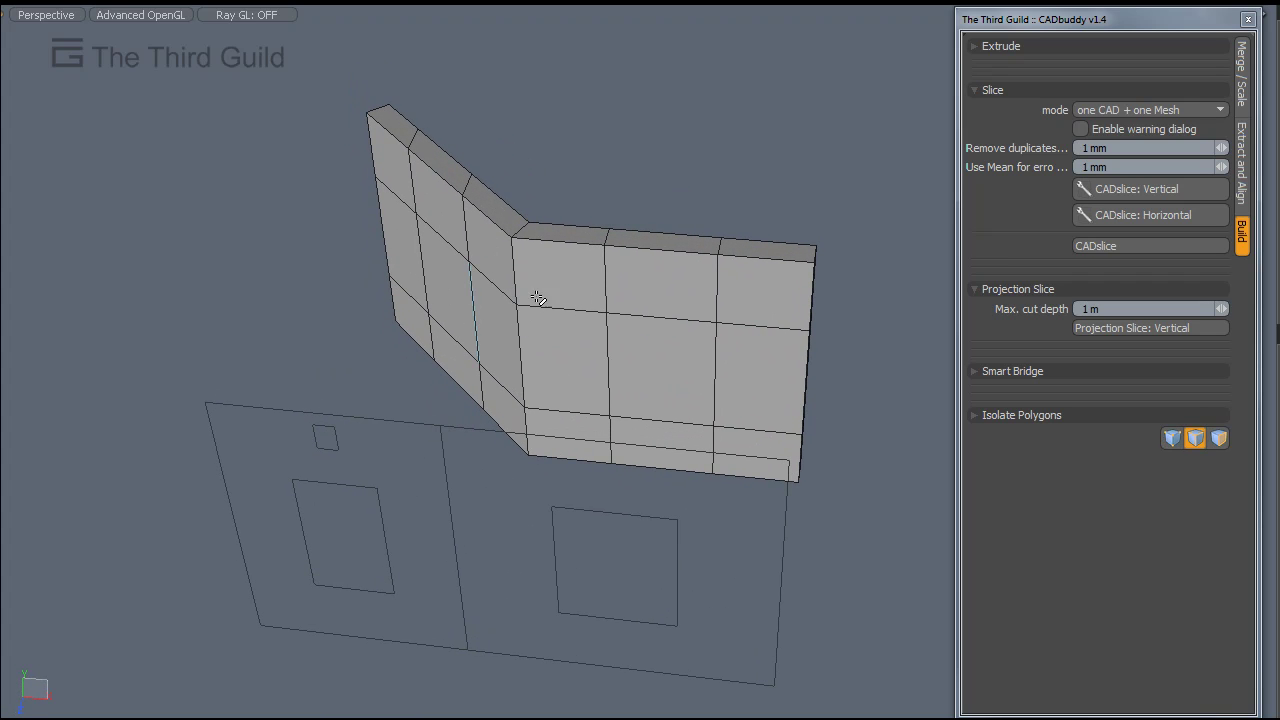
key("ctrl+z")
key("ctrl+z")
key("ctrl+z")
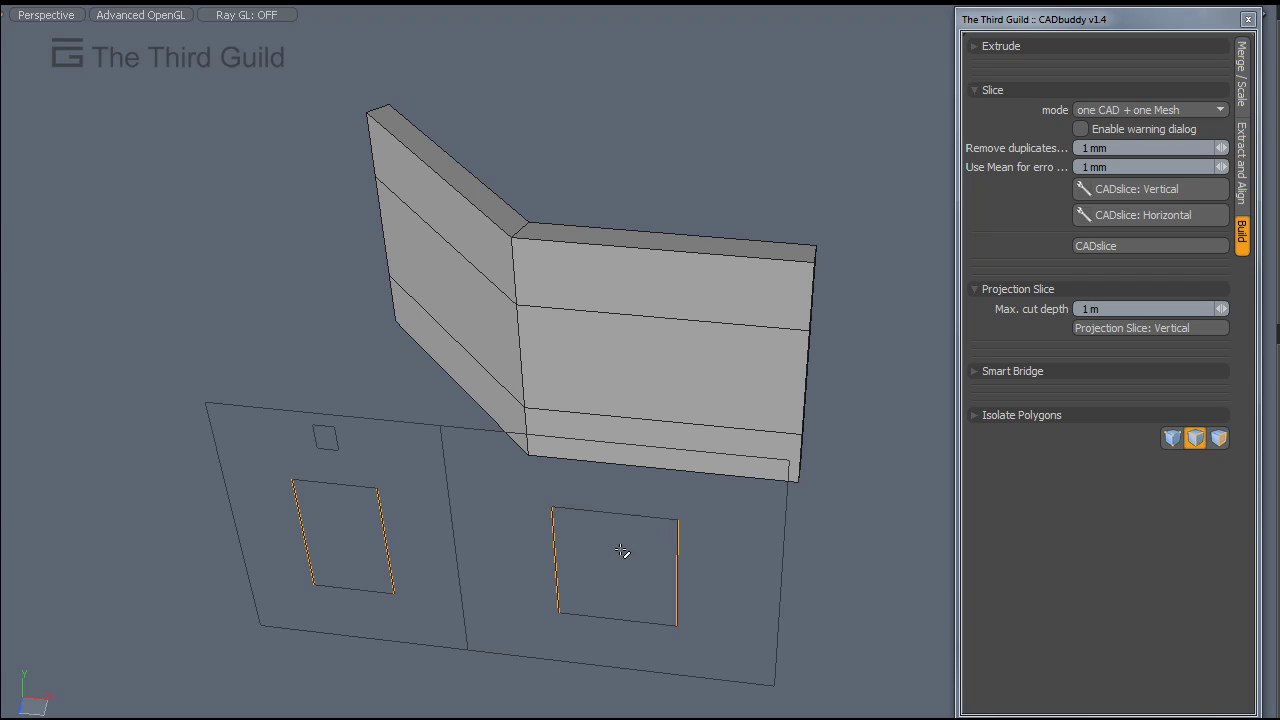
- Slice the straight wall segment along the larger window outline's two side edges with CADslice: Vertical
left_click(551, 559)
left_click(1126, 190)
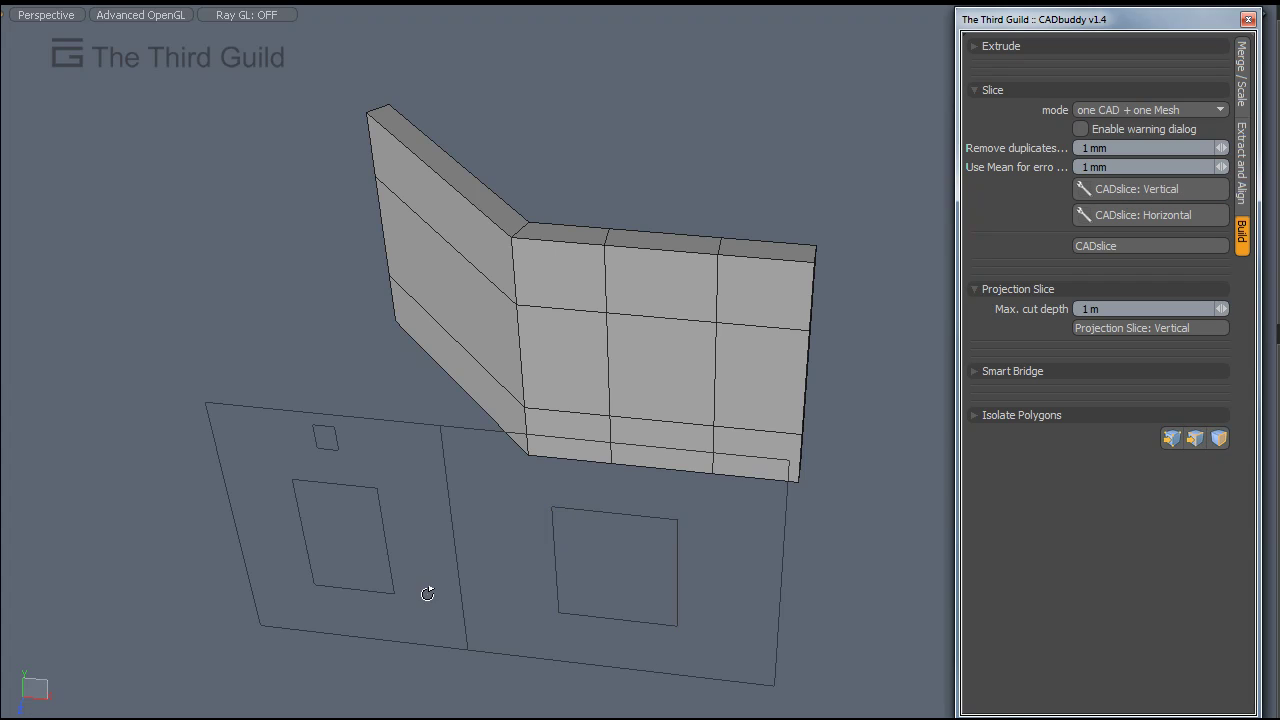
left_click_drag(427, 593, 549, 597, "alt")
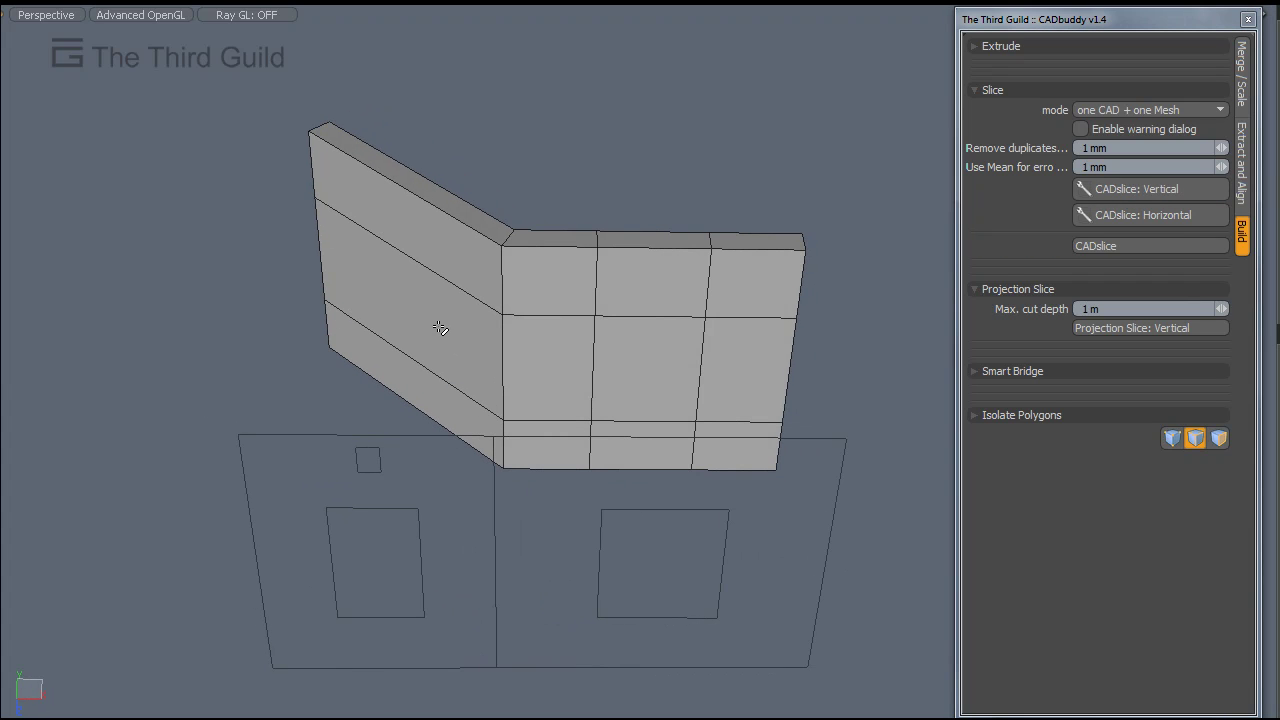
key("3")
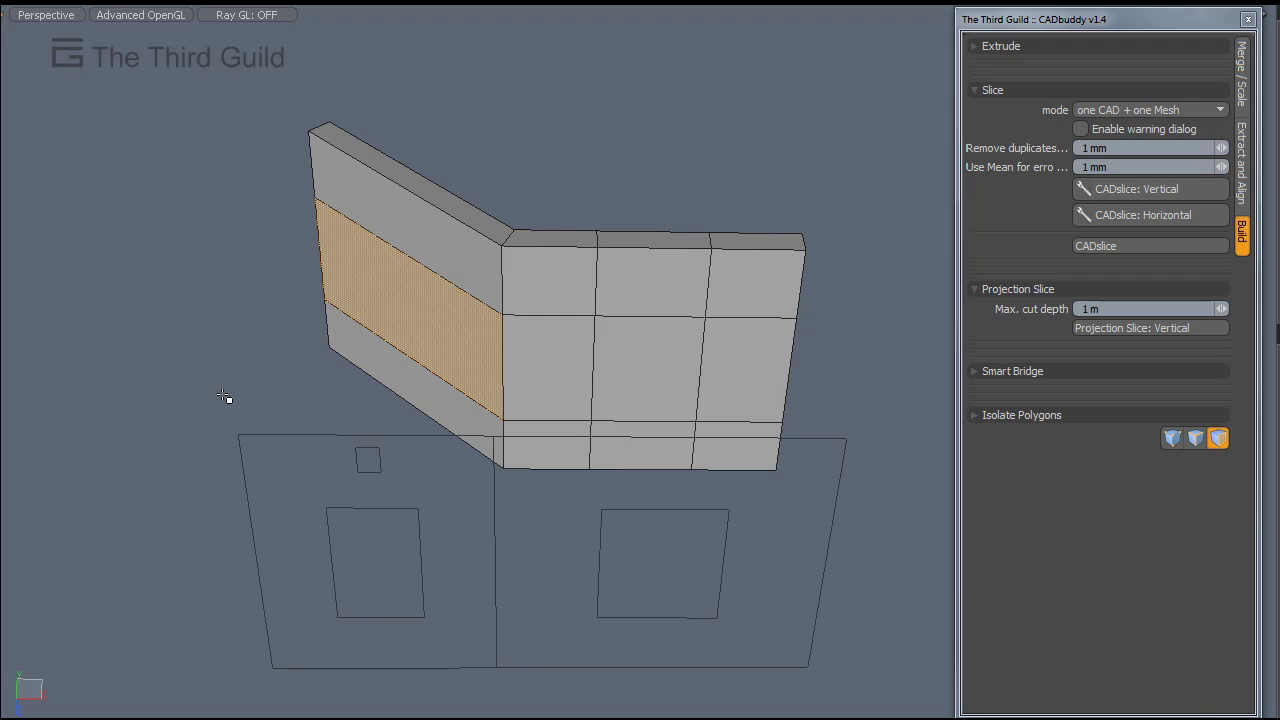
key("2")
key("5")
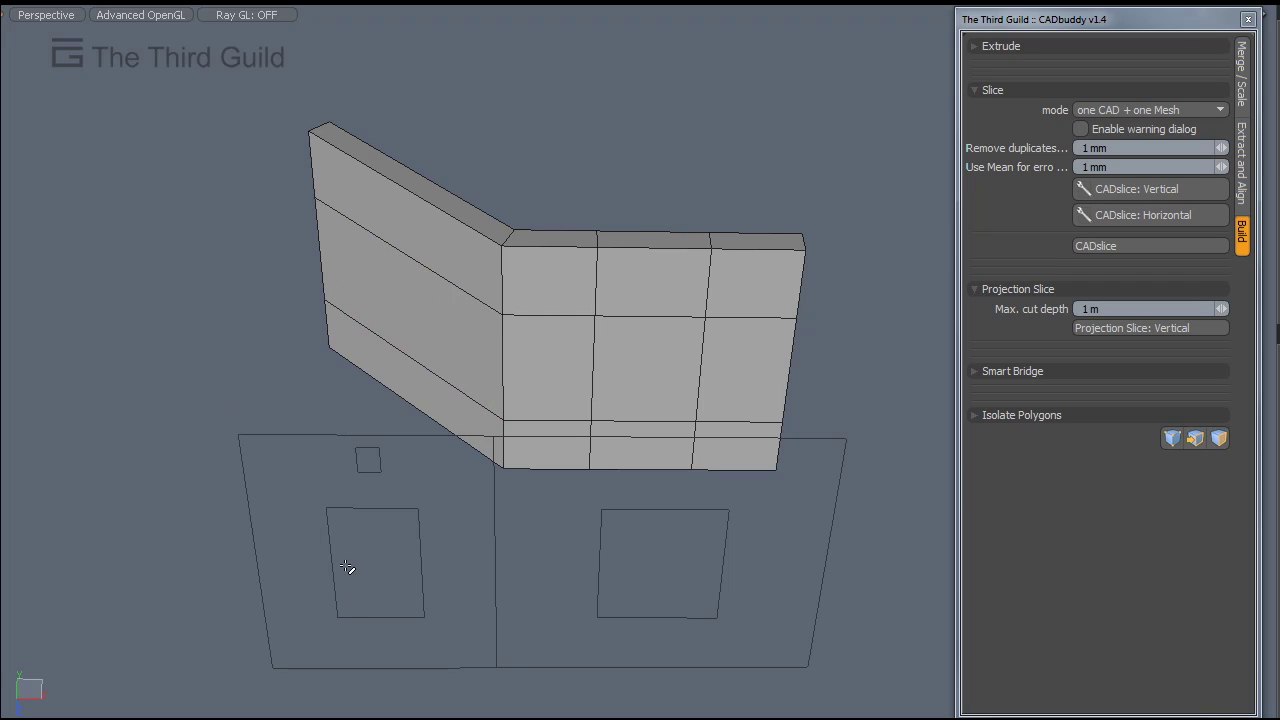
- Cut the side edges of the window outline beneath the angled wall segment into that segment with Projection Slice: Vertical, choosing a projection axis
left_click(325, 562)
left_click_drag(484, 574, 543, 577, "alt")
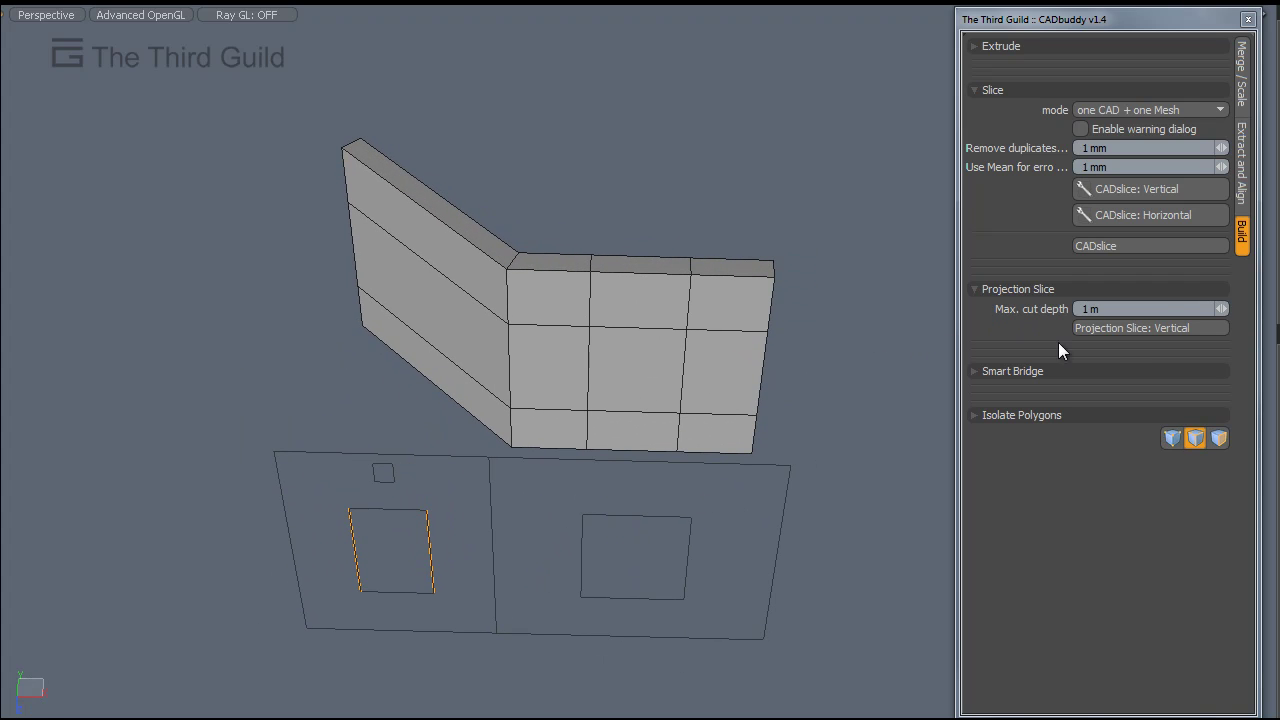
left_click(1128, 332)
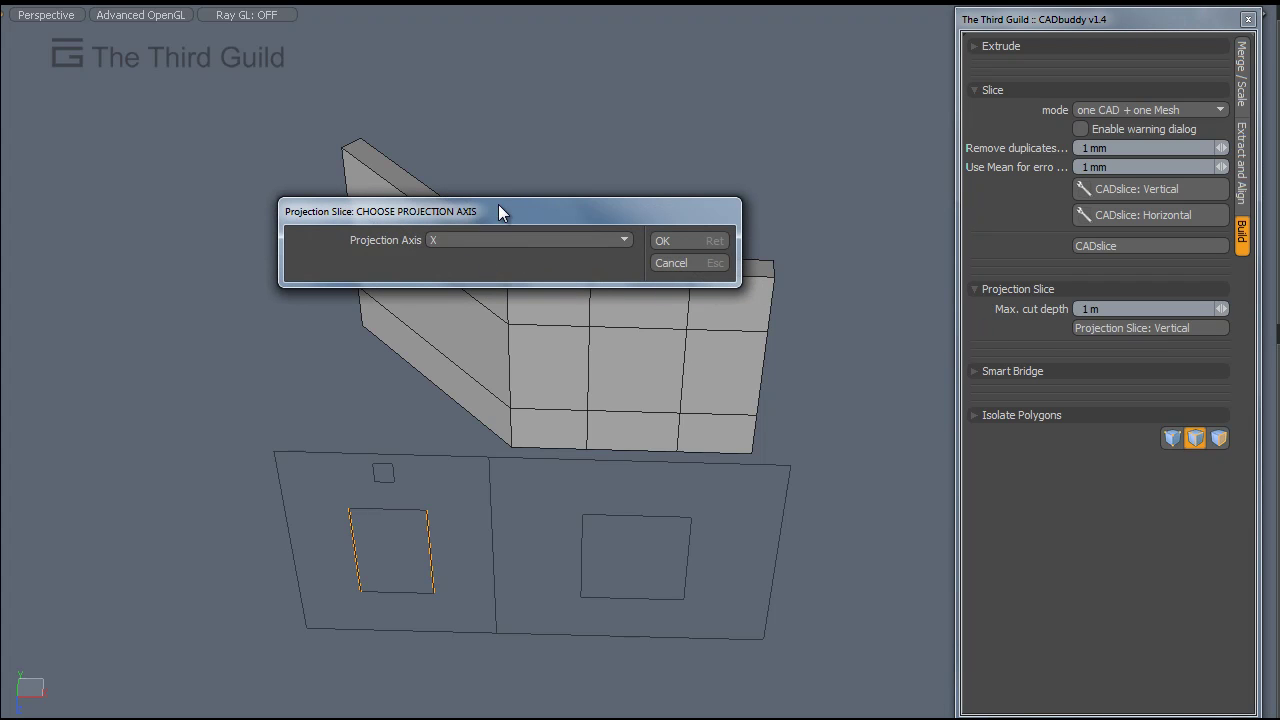
left_click_drag(497, 211, 620, 70)
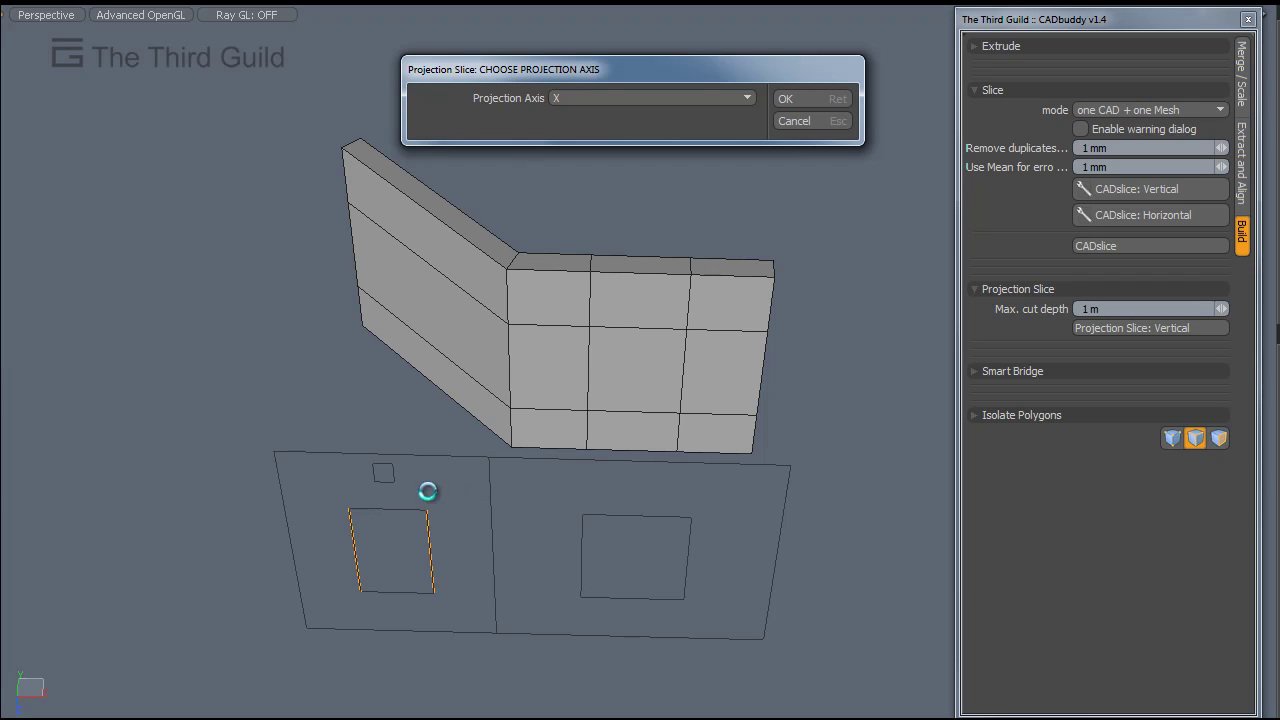
left_click(613, 98)
left_click(617, 116)
left_click(807, 97)
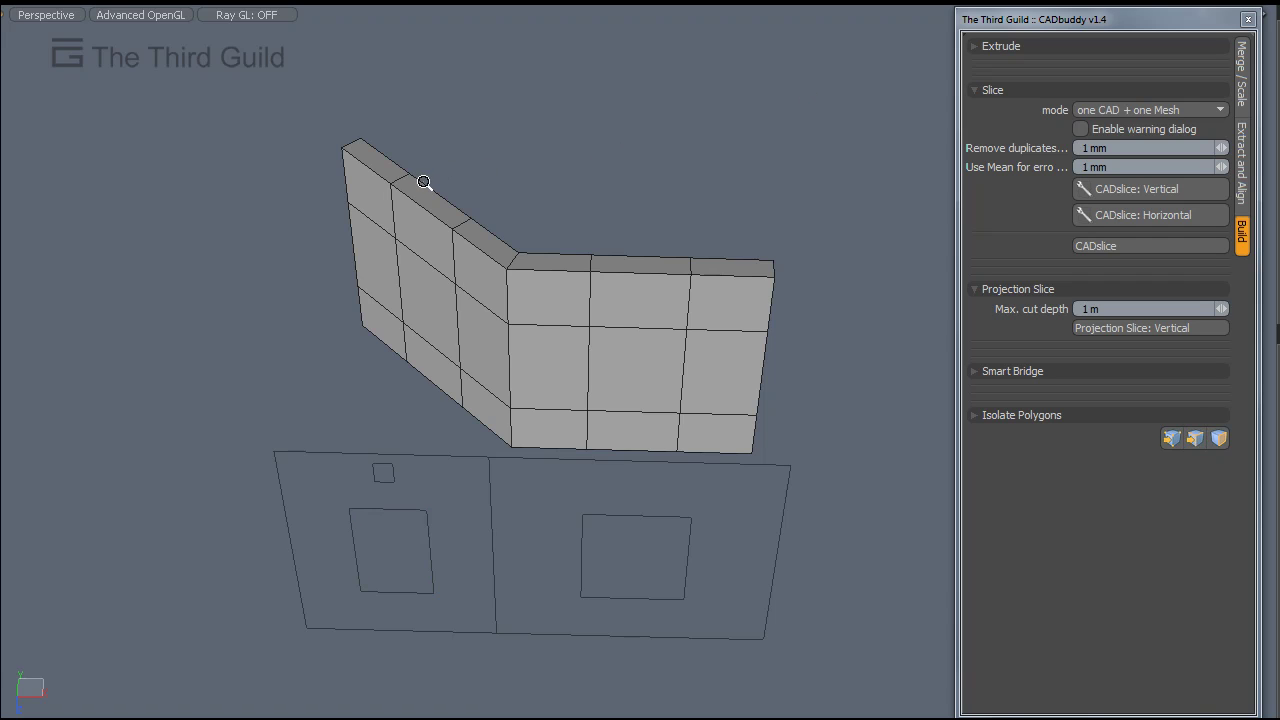
left_click_drag(424, 182, 559, 420, "ctrl+alt")
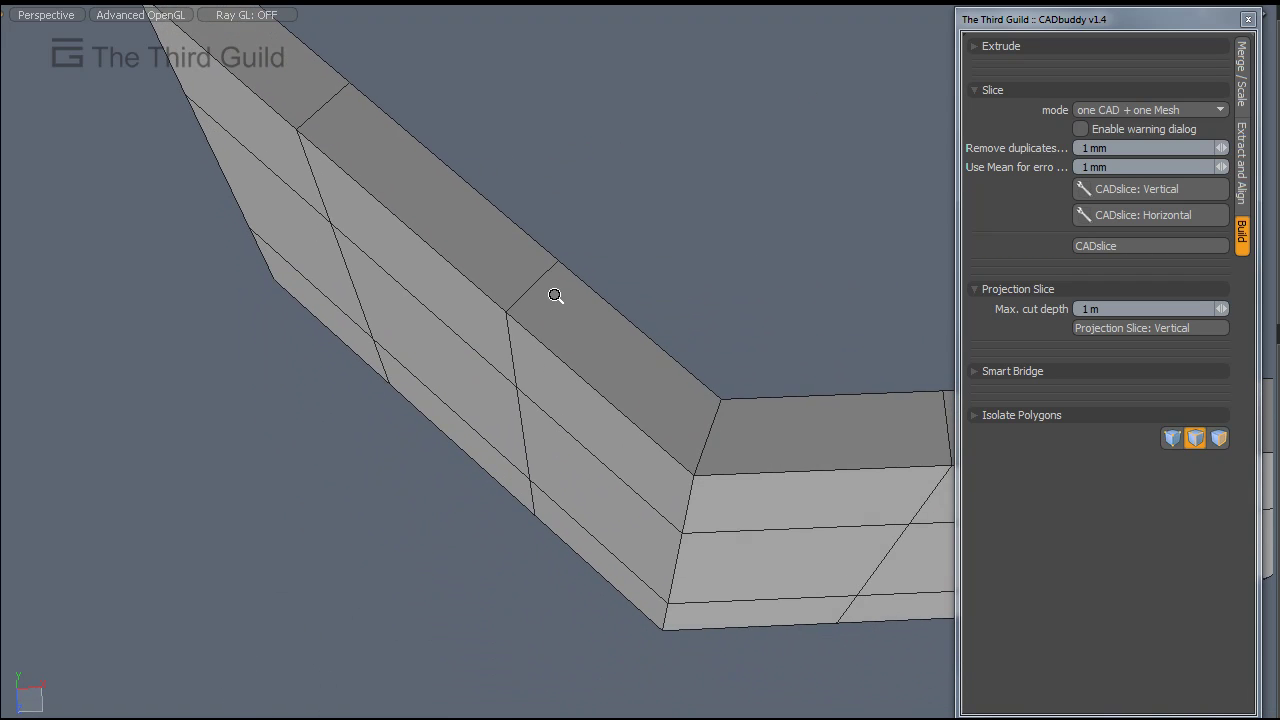
left_click_drag(556, 296, 569, 509, "ctrl+alt")
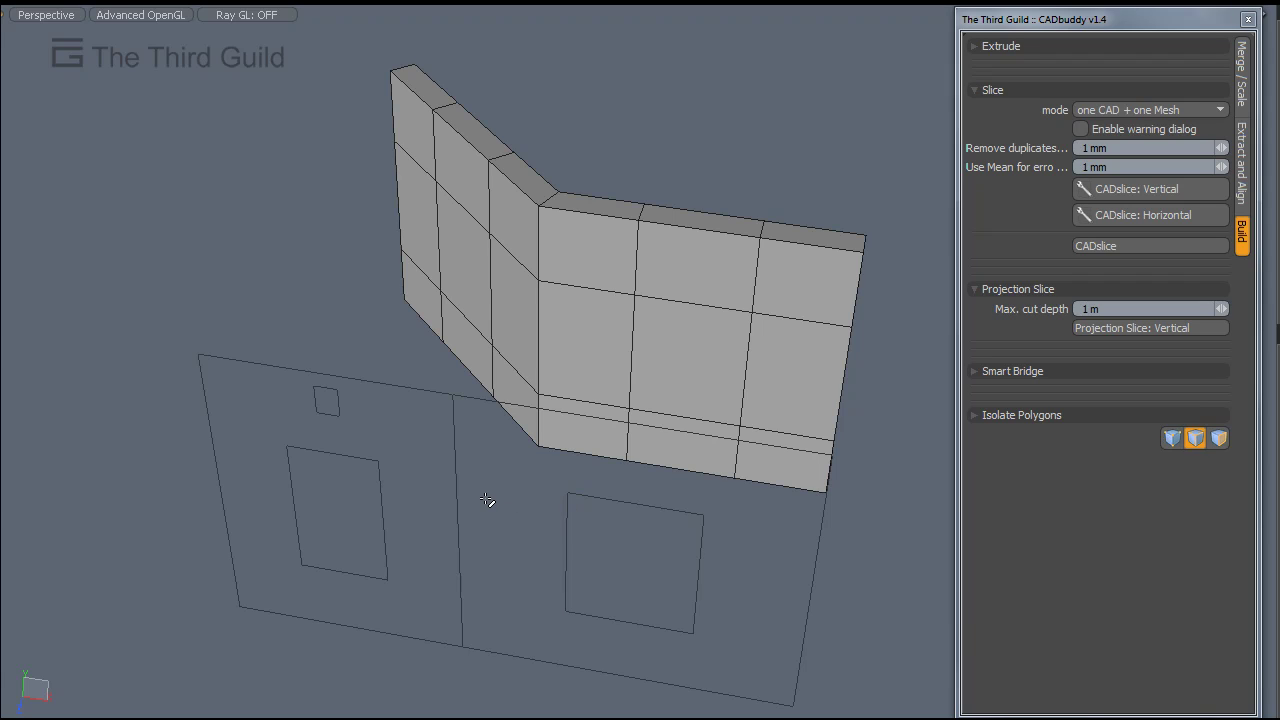